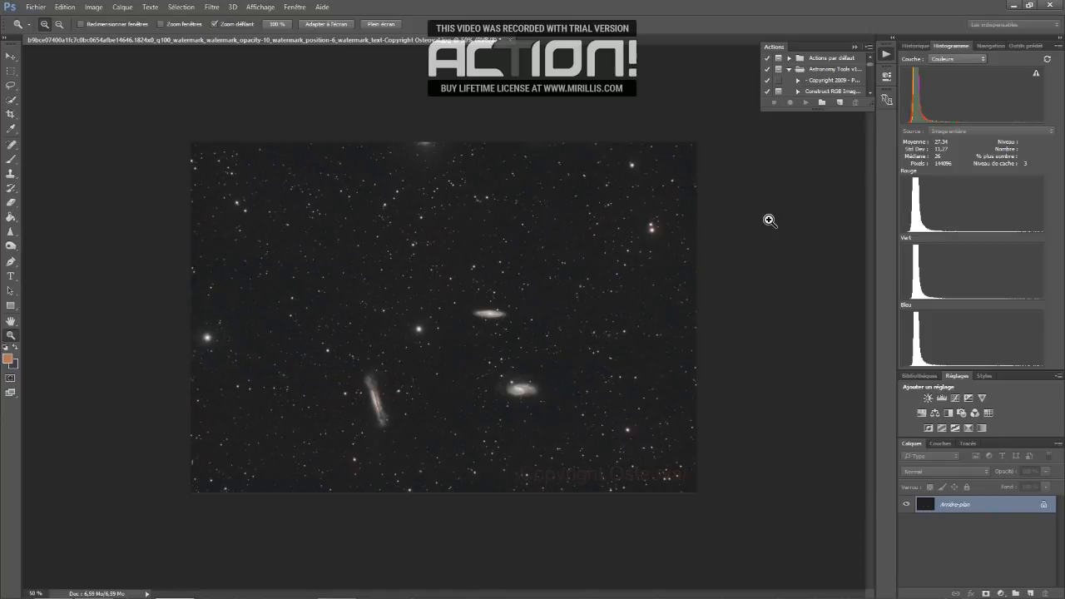
Examine the sky background noise around the three galaxies and nearby stars at magnifications up to 300%
{"action": "left_click", "coordinate": [556, 315]}
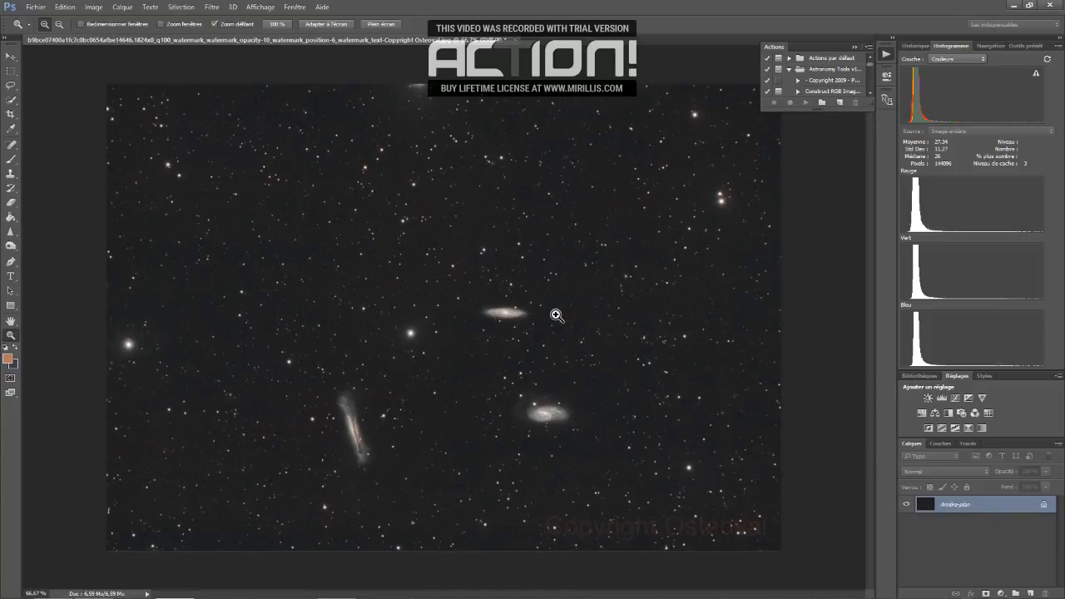
{"action": "left_click", "coordinate": [557, 316]}
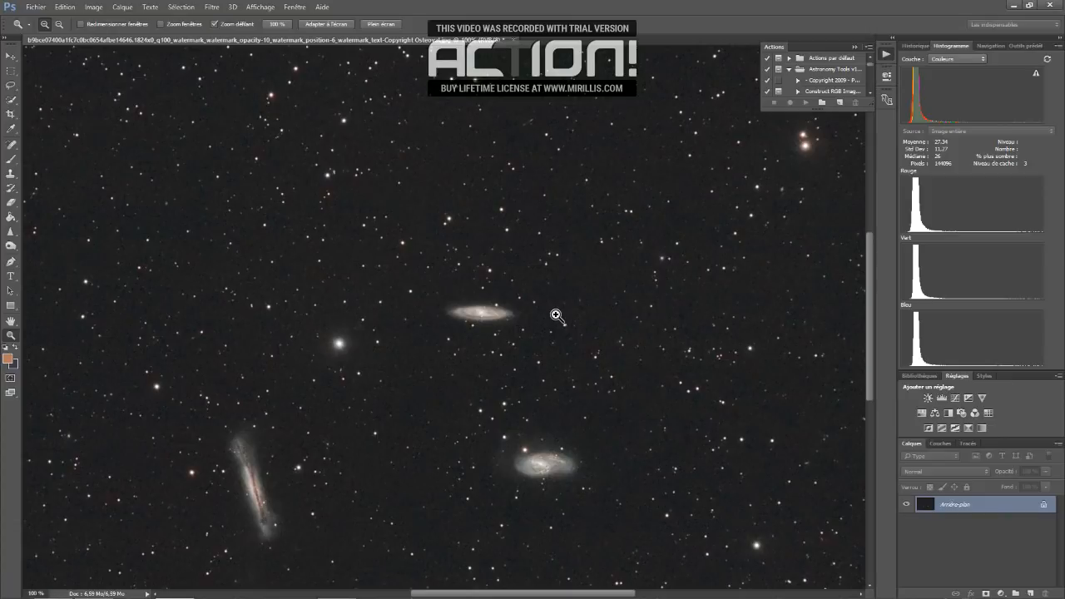
{"action": "left_click", "coordinate": [555, 315]}
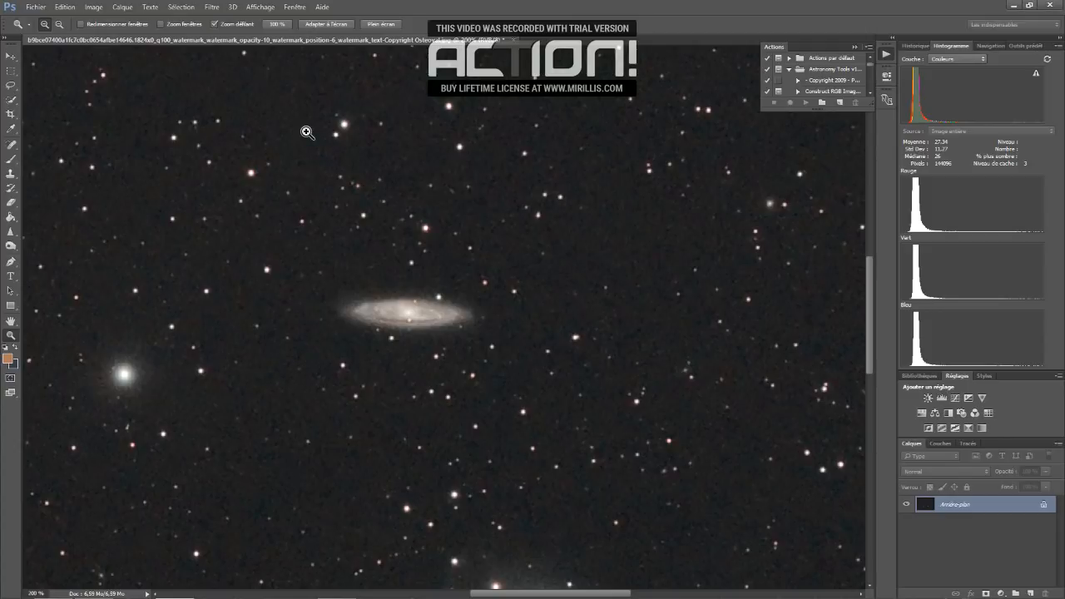
{"action": "left_click", "coordinate": [287, 235]}
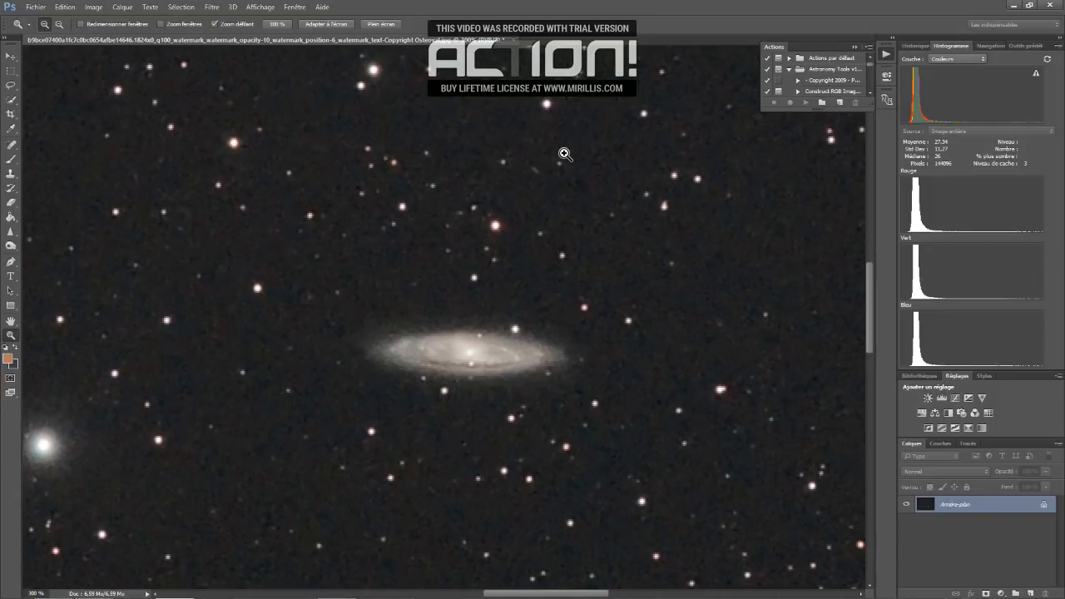
{"action": "left_click", "coordinate": [361, 268], "text": "alt"}
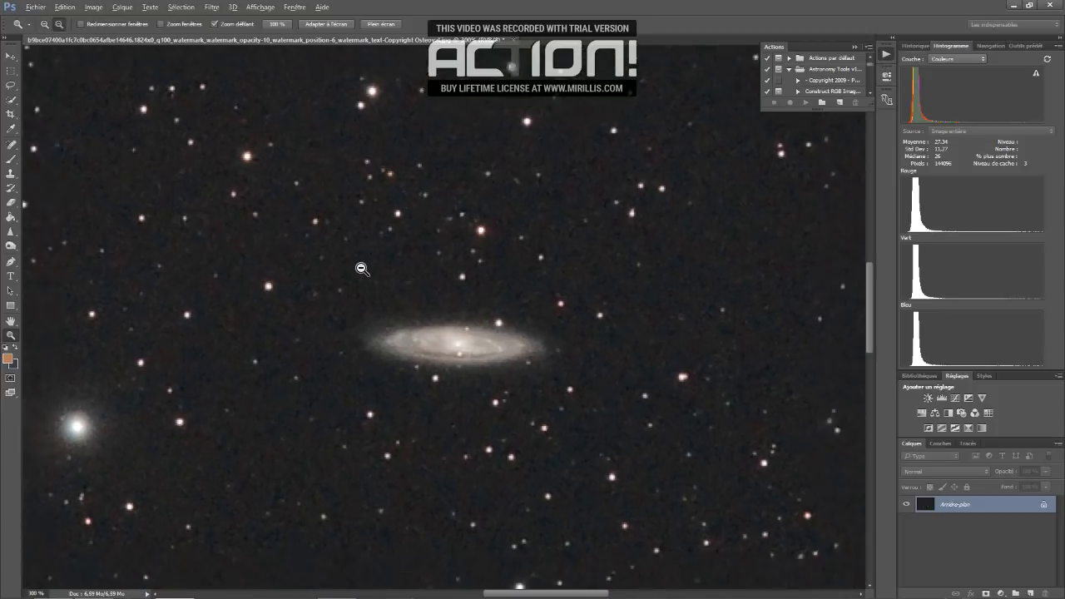
{"action": "left_click", "coordinate": [361, 268], "text": "alt"}
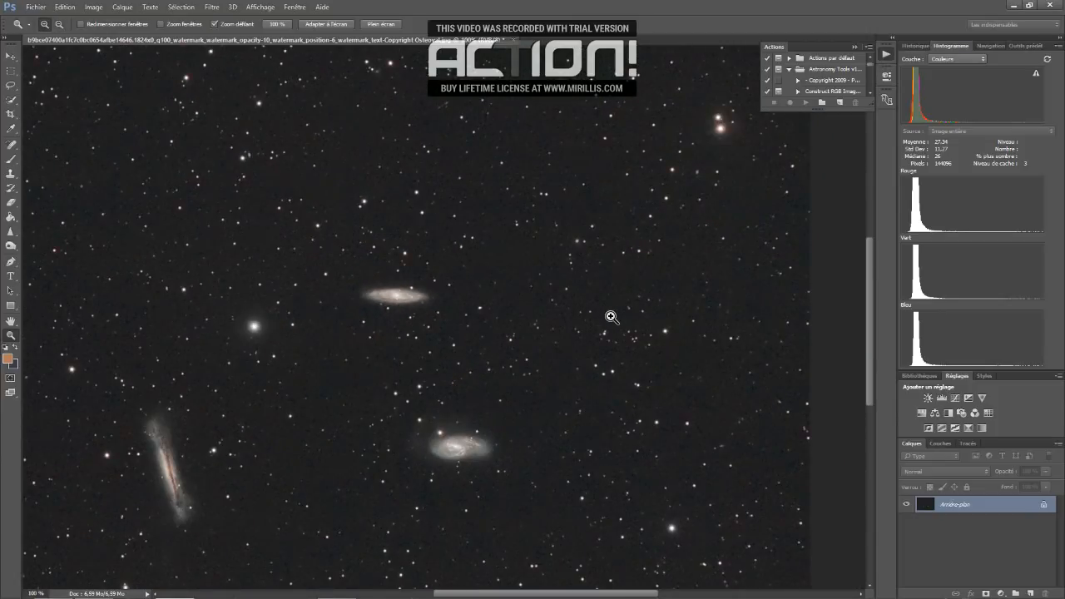
{"action": "scroll", "coordinate": [611, 317], "scroll_direction": "left", "scroll_amount": 2}
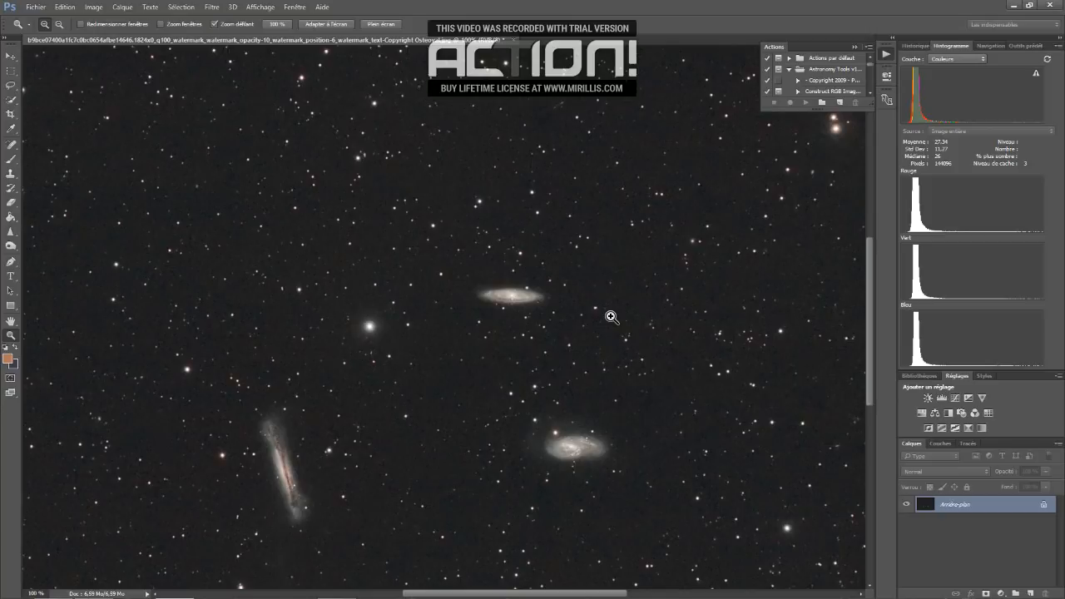
{"action": "left_click", "coordinate": [478, 301]}
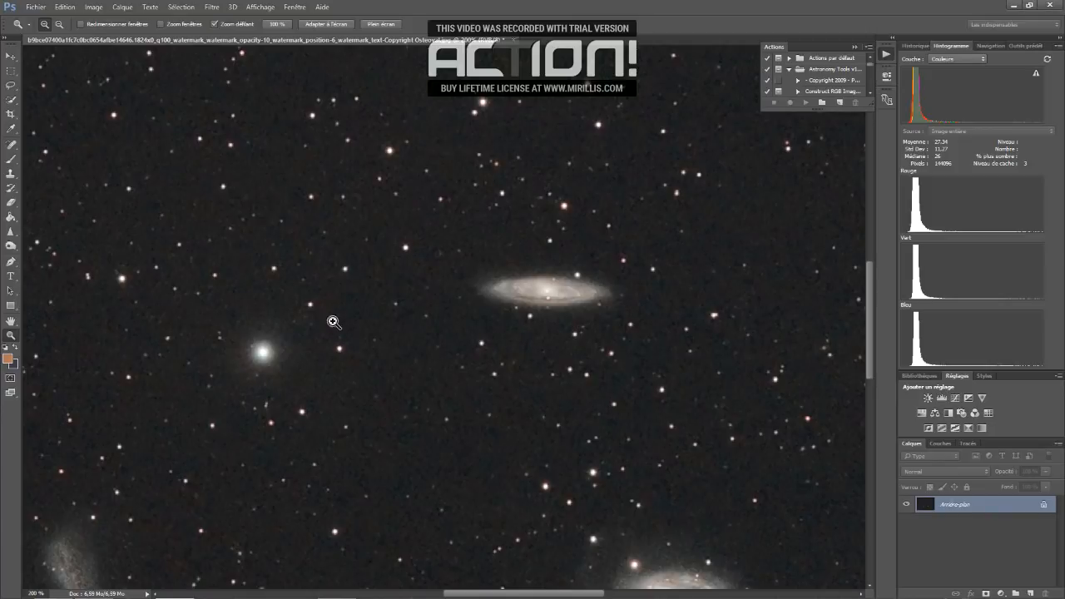
{"action": "left_click", "coordinate": [374, 417], "text": "alt"}
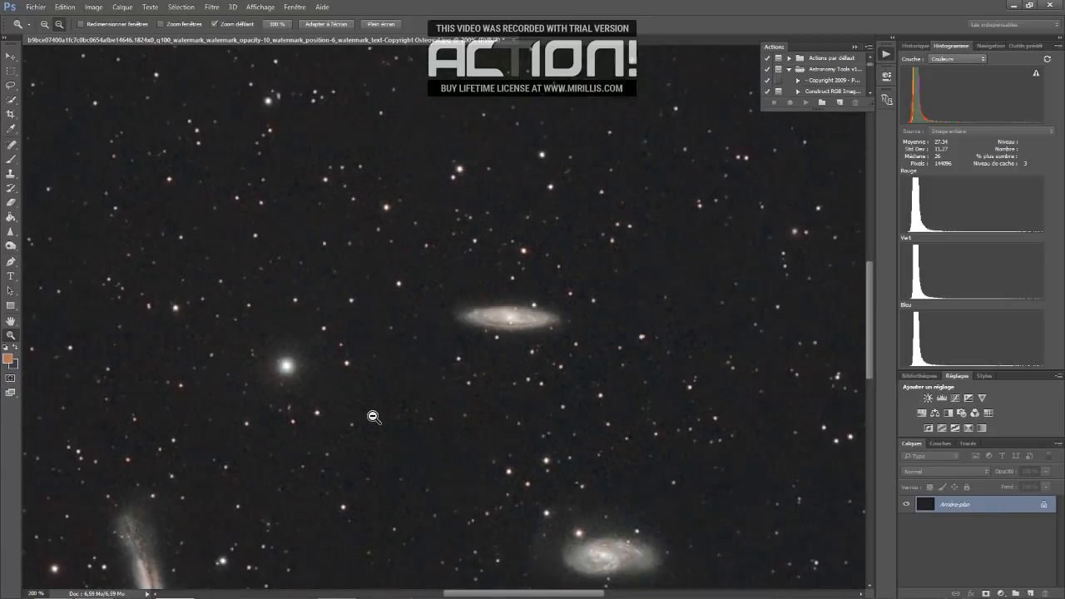
{"action": "left_click", "coordinate": [374, 416], "text": "alt"}
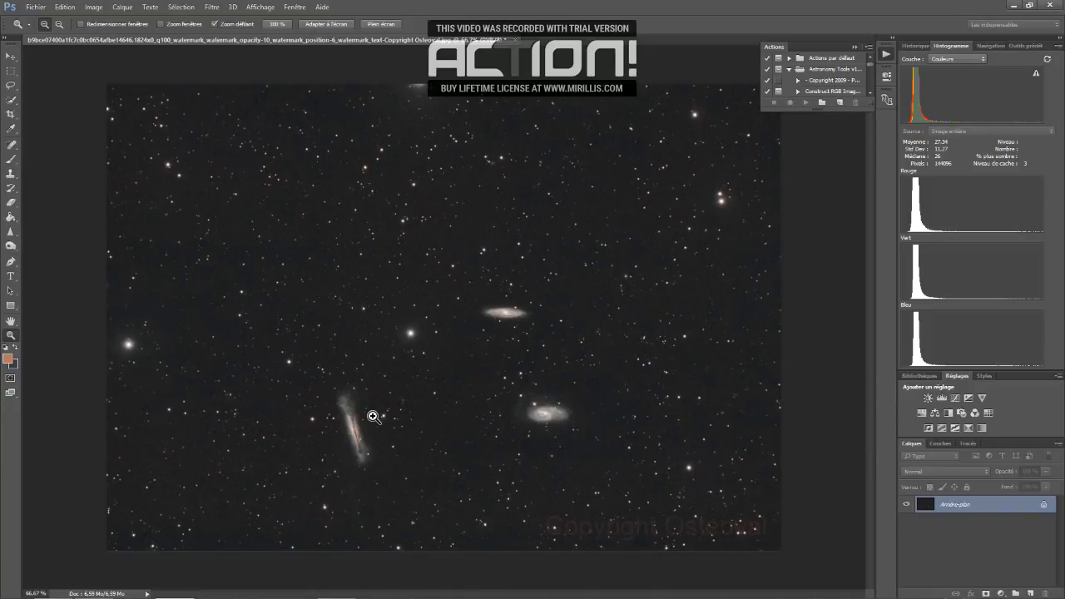
{"action": "left_click", "coordinate": [451, 377]}
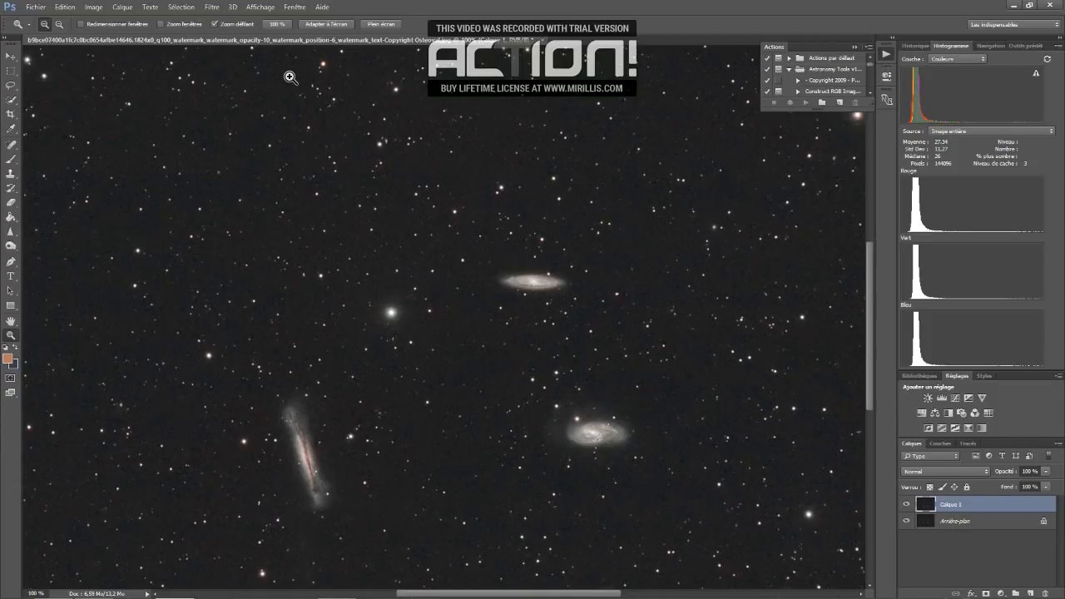
{"action": "left_click", "coordinate": [463, 332]}
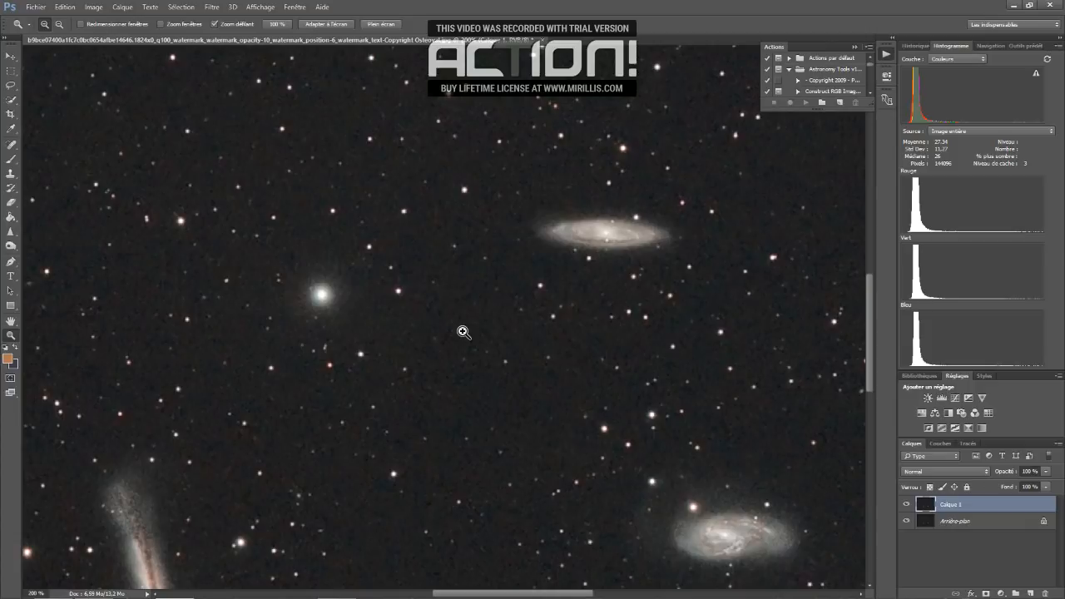
{"action": "left_click", "coordinate": [464, 332], "text": "alt"}
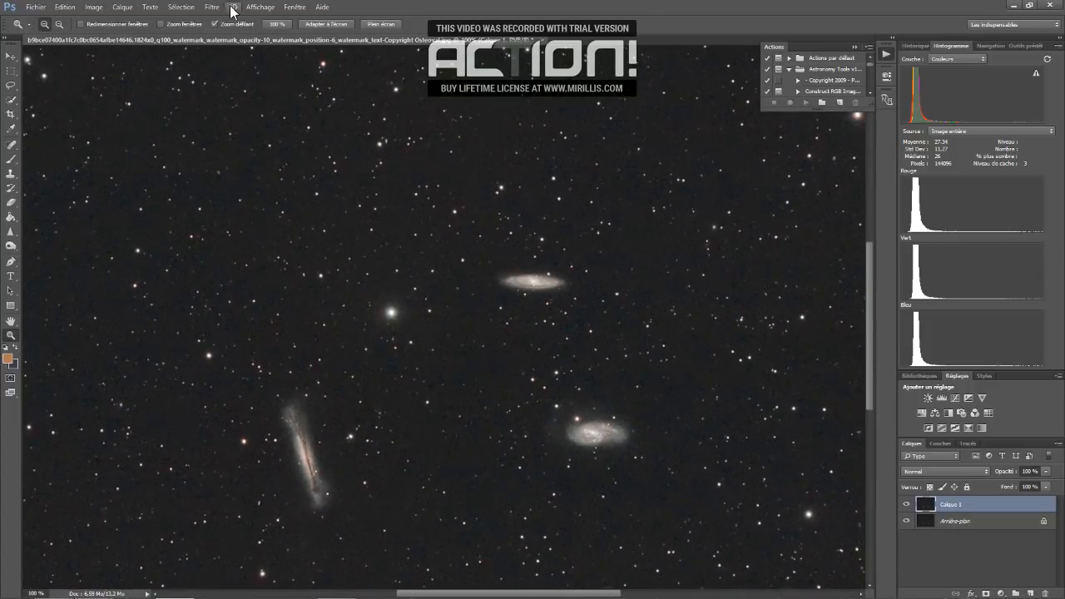
Start a Color Range selection on Calque 1 and sample the dark sky background between the galaxies
{"action": "left_click", "coordinate": [184, 9]}
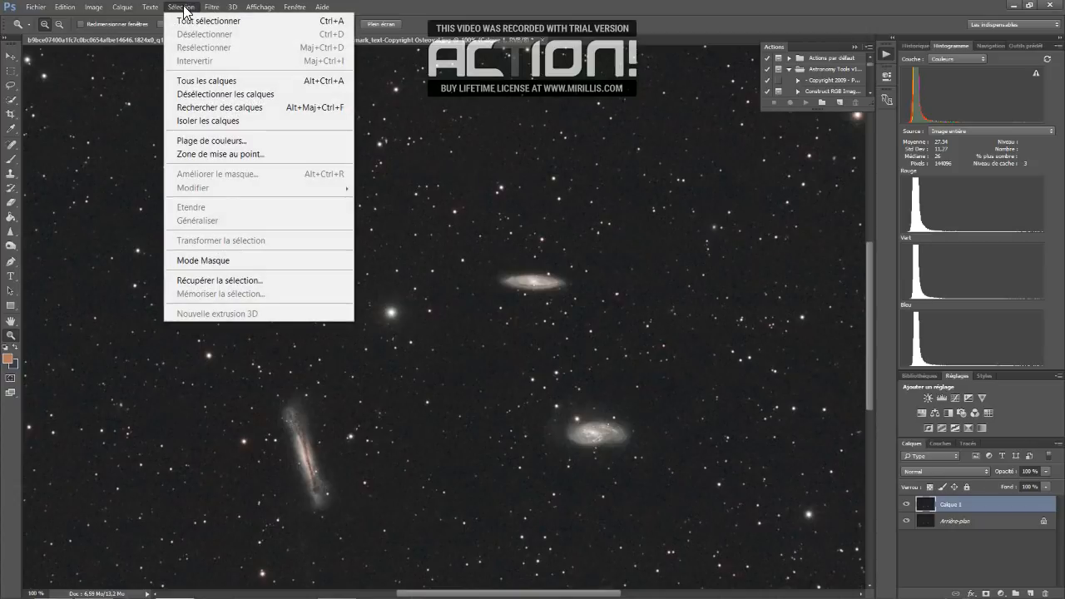
{"action": "left_click", "coordinate": [226, 143]}
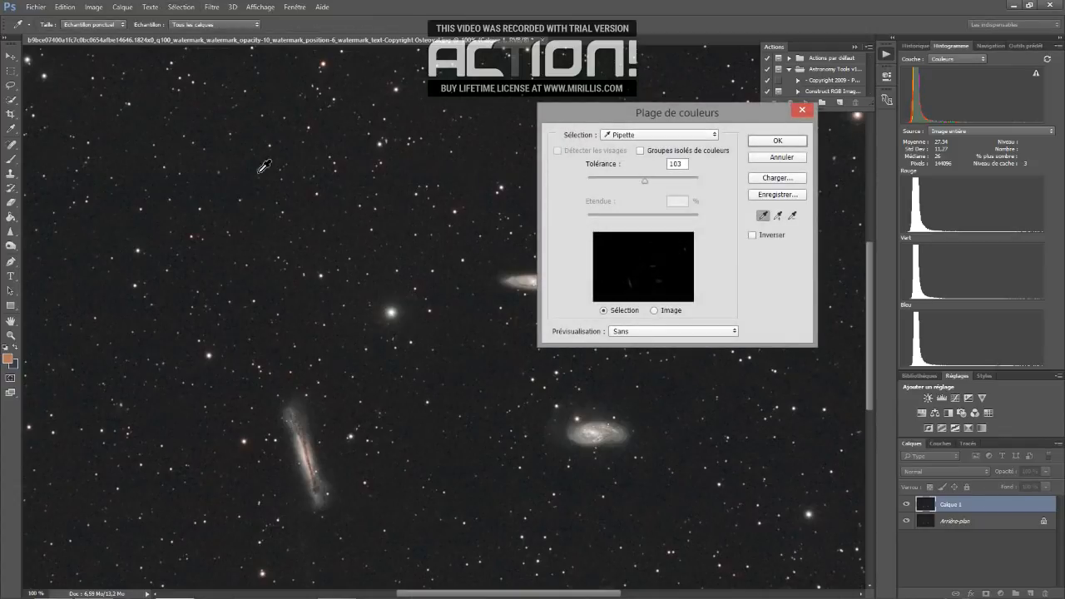
{"action": "left_click", "coordinate": [454, 359]}
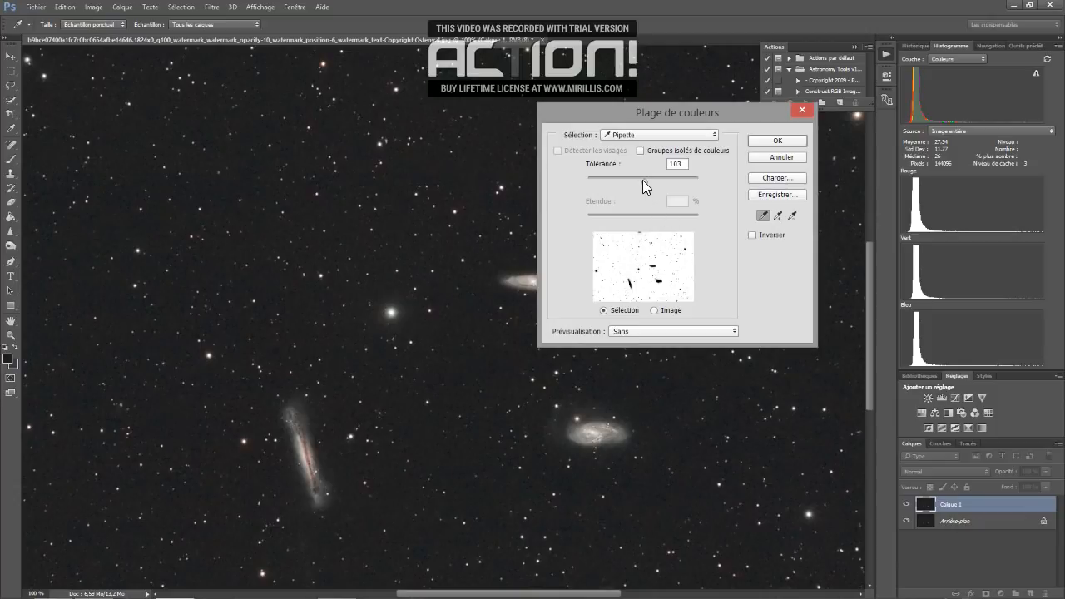
Try low and high Color Range tolerances, up to 169 and down to 21, comparing how the stars are excluded
{"action": "left_click_drag", "start_coordinate": [642, 180], "coordinate": [609, 183]}
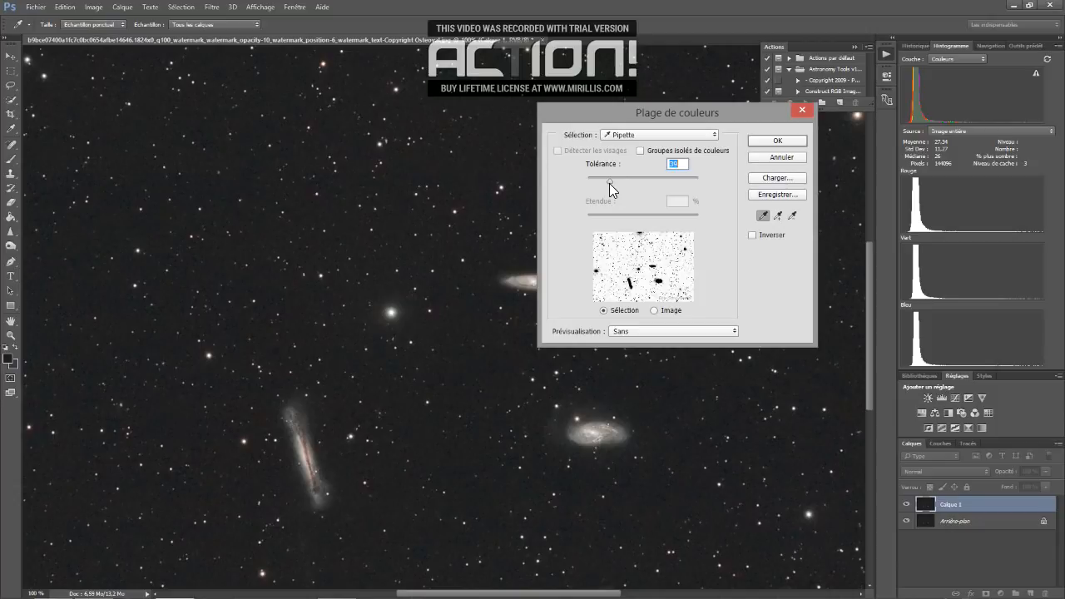
{"action": "left_click_drag", "start_coordinate": [609, 183], "coordinate": [642, 181]}
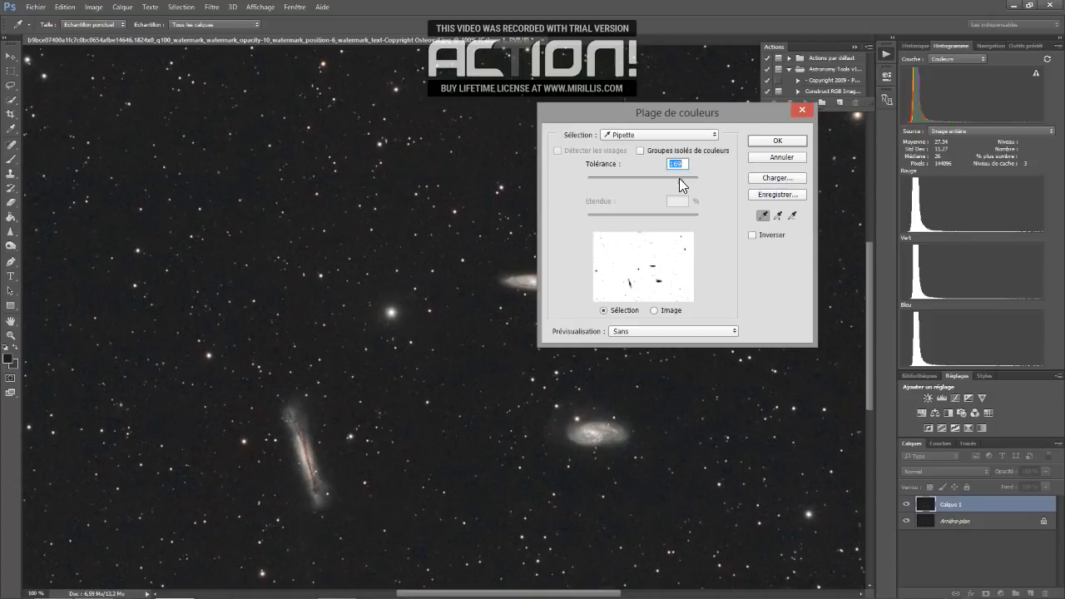
{"action": "left_click_drag", "start_coordinate": [679, 178], "coordinate": [634, 180]}
{"action": "left_click_drag", "start_coordinate": [629, 183], "coordinate": [675, 182]}
{"action": "left_click_drag", "start_coordinate": [682, 181], "coordinate": [599, 187]}
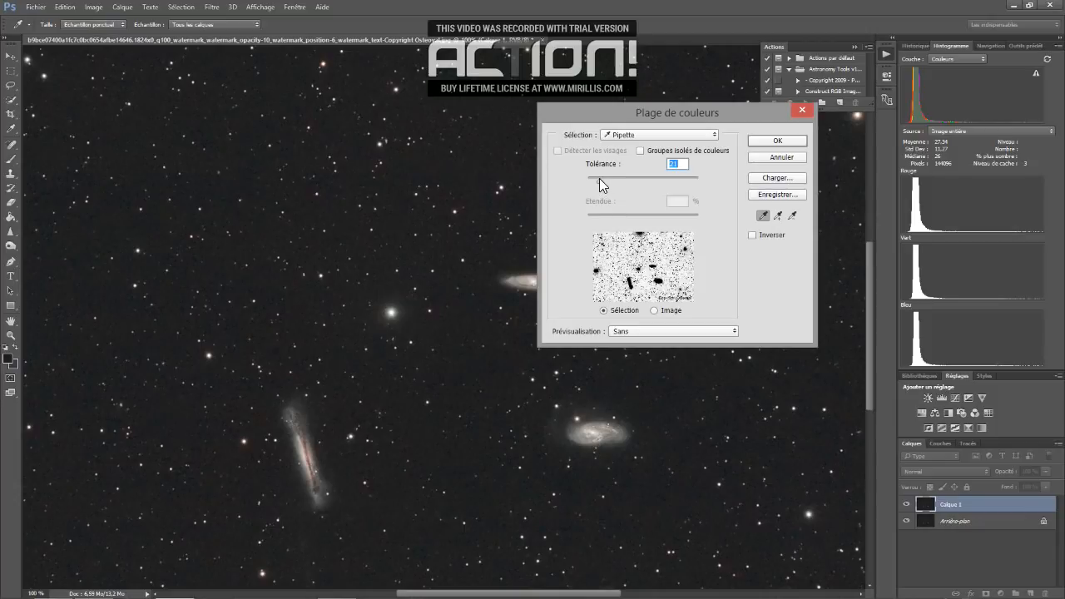
Set the Color Range tolerance to about 60 so stars and galaxies stay out, and apply the background selection
{"action": "left_click_drag", "start_coordinate": [599, 178], "coordinate": [612, 178]}
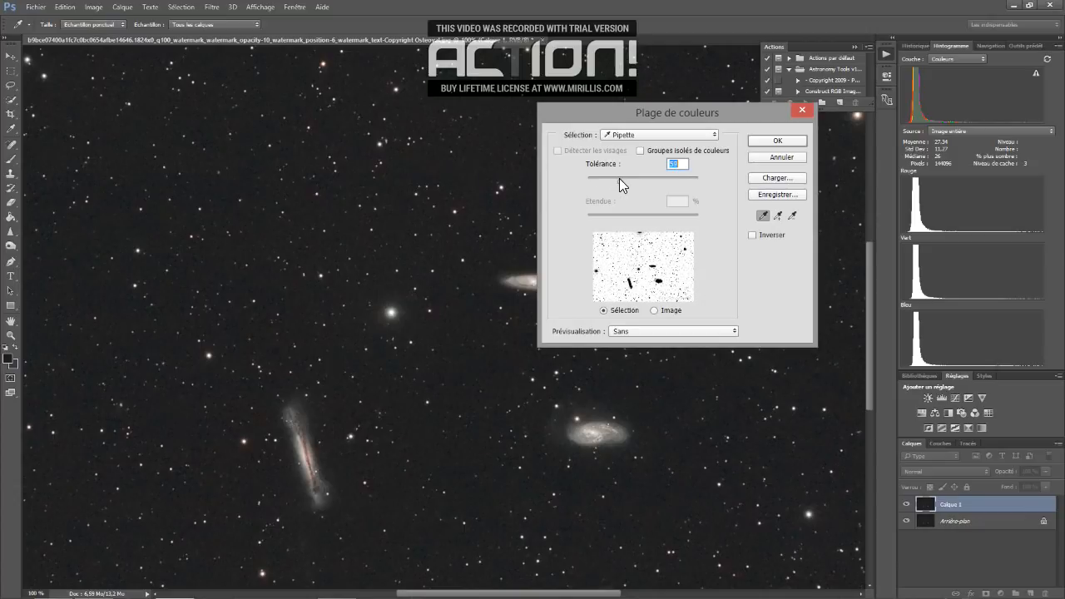
{"action": "left_click_drag", "start_coordinate": [617, 178], "coordinate": [619, 178]}
{"action": "left_click", "coordinate": [765, 143]}
{"action": "key", "text": "z"}
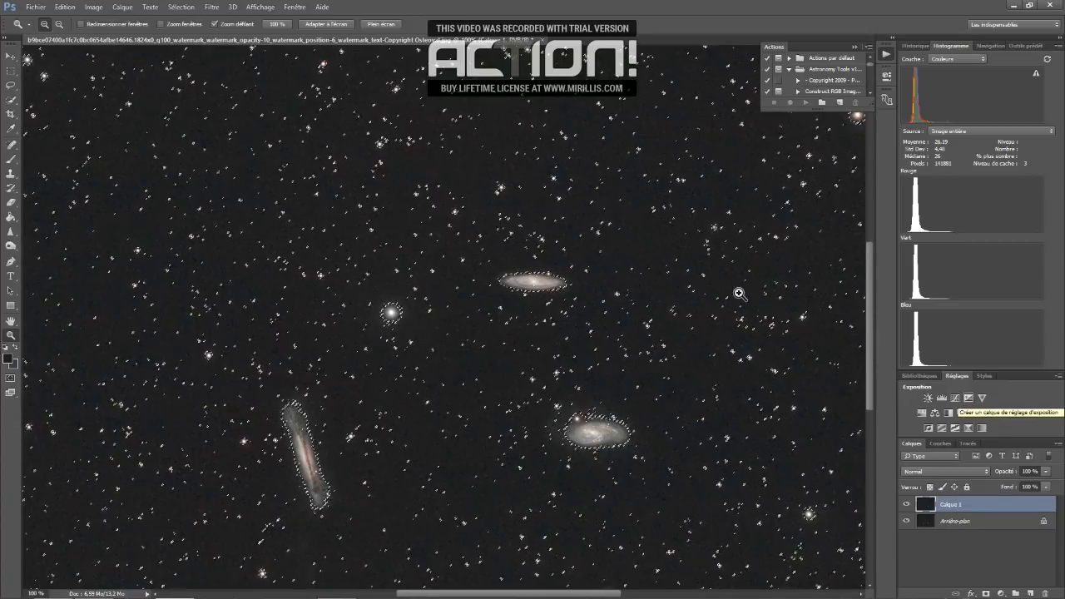
Add an Exposure adjustment layer named "Lissage FDC", masked by the sky background selection
{"action": "left_click", "coordinate": [122, 7]}
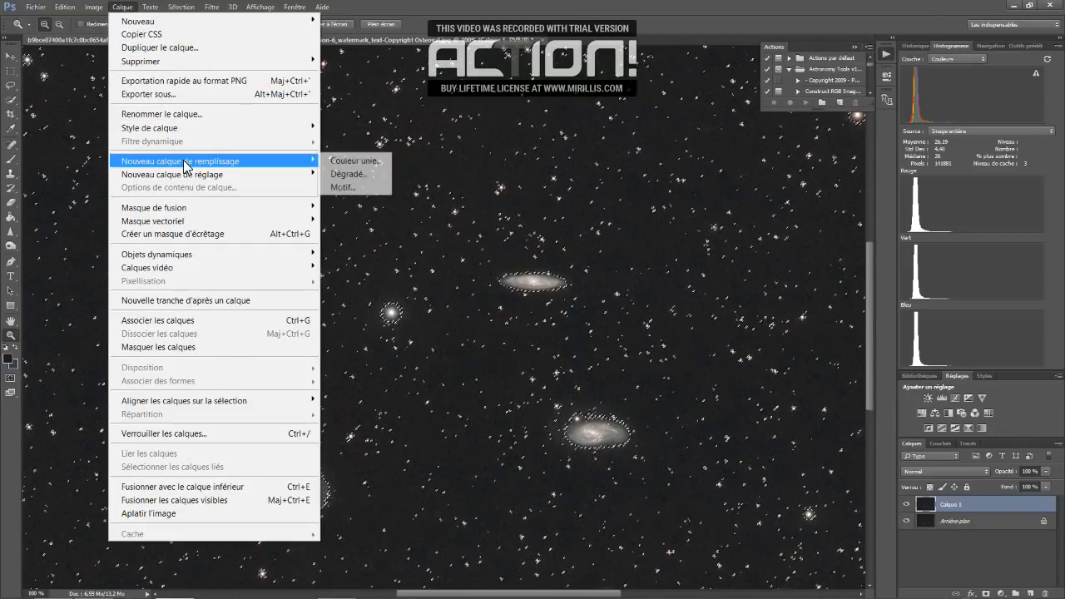
{"action": "mouse_move", "coordinate": [188, 174]}
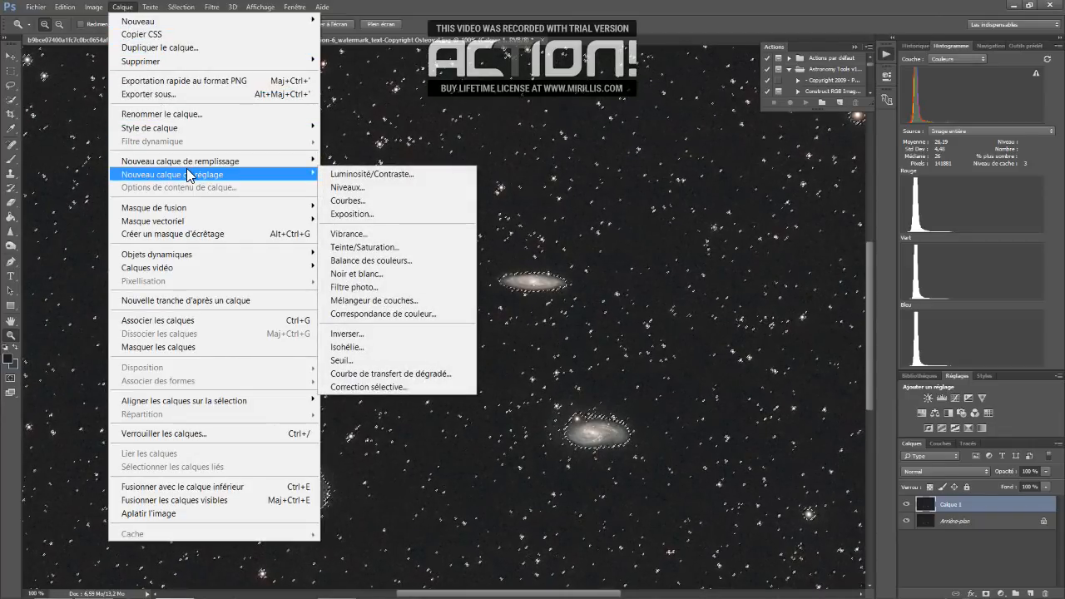
{"action": "left_click", "coordinate": [353, 215]}
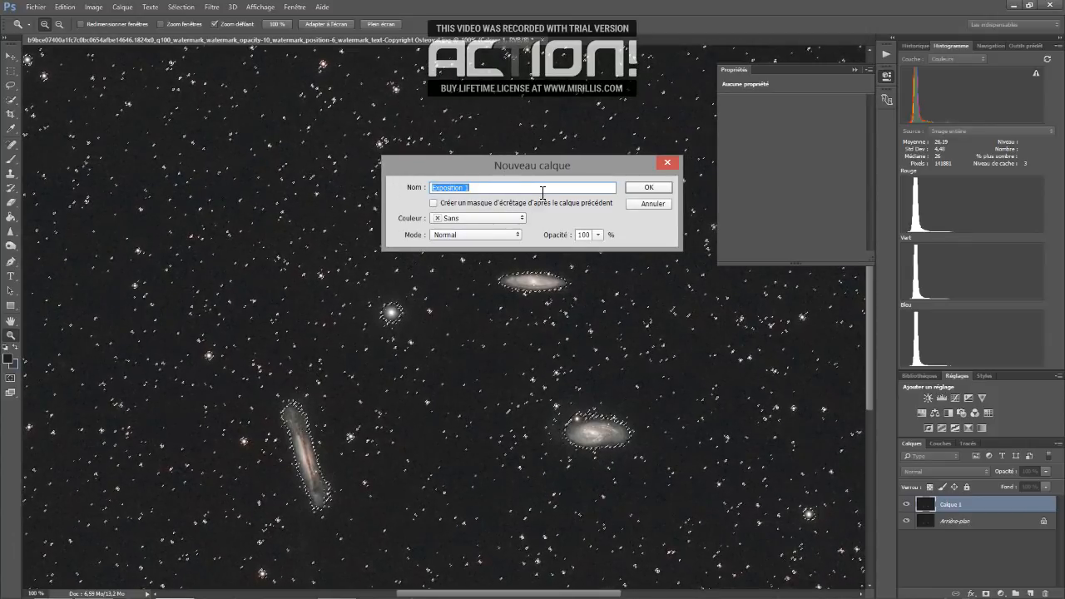
{"action": "type", "text": "Li"}
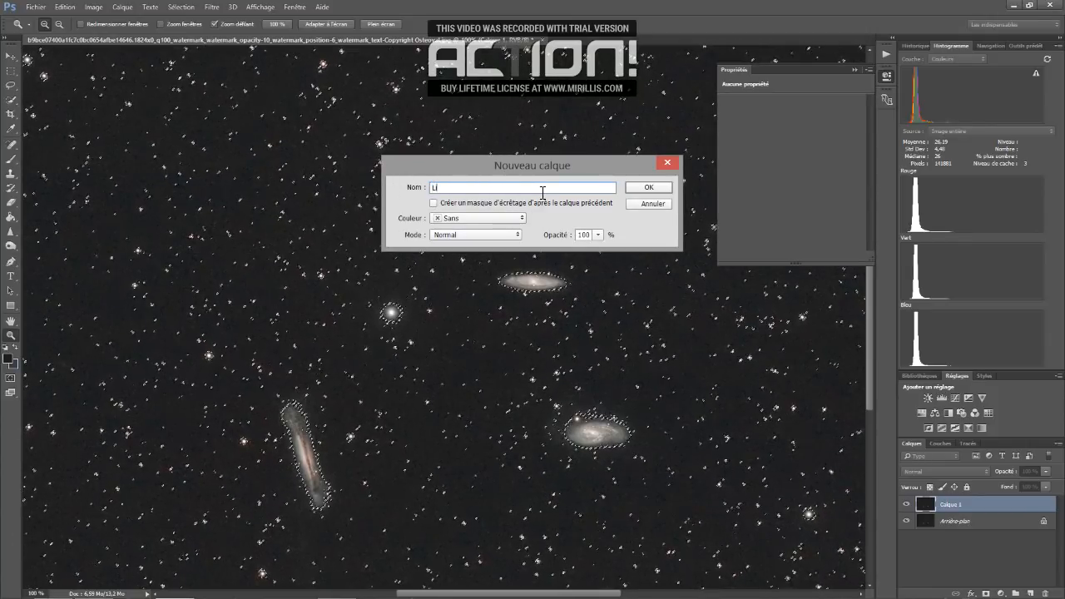
{"action": "type", "text": "ssage FDC"}
{"action": "key", "text": "Return"}
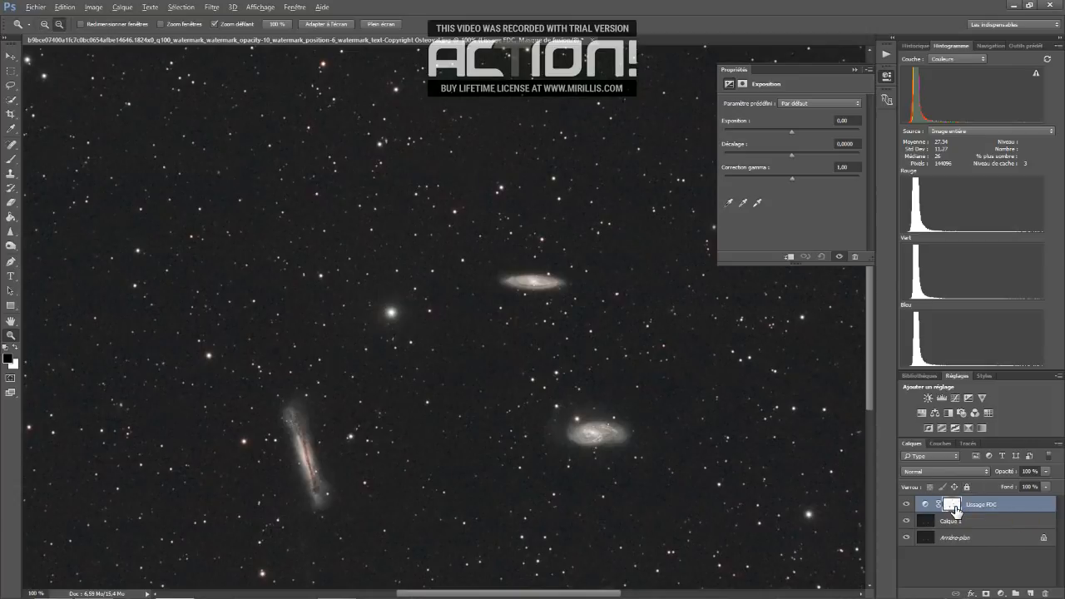
Show the mask of the Lissage FDC layer on the canvas and feather it by 3.0 px
{"action": "left_click", "coordinate": [955, 510], "text": "alt"}
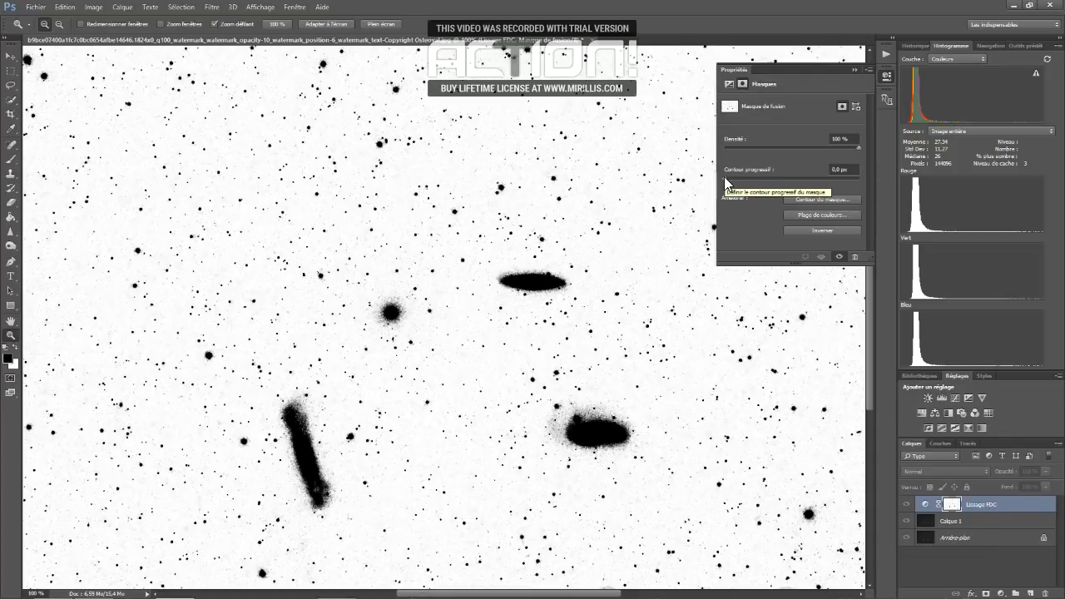
{"action": "left_click_drag", "start_coordinate": [724, 176], "coordinate": [745, 178]}
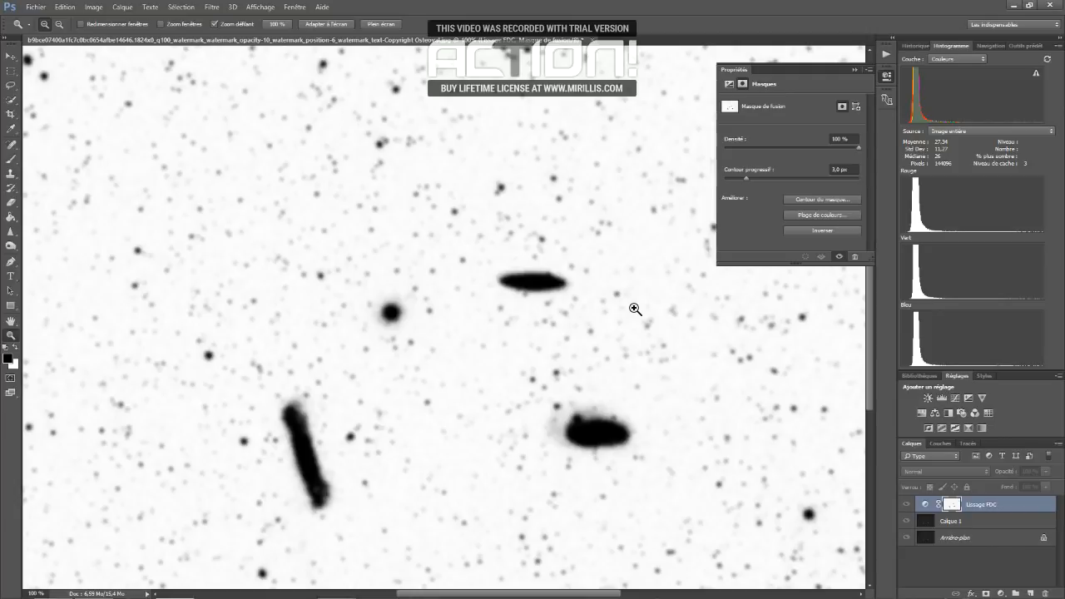
Open Levels on the Lissage FDC mask, try a white input level of 137, and restore it to 255
{"action": "key", "text": "ctrl+l"}
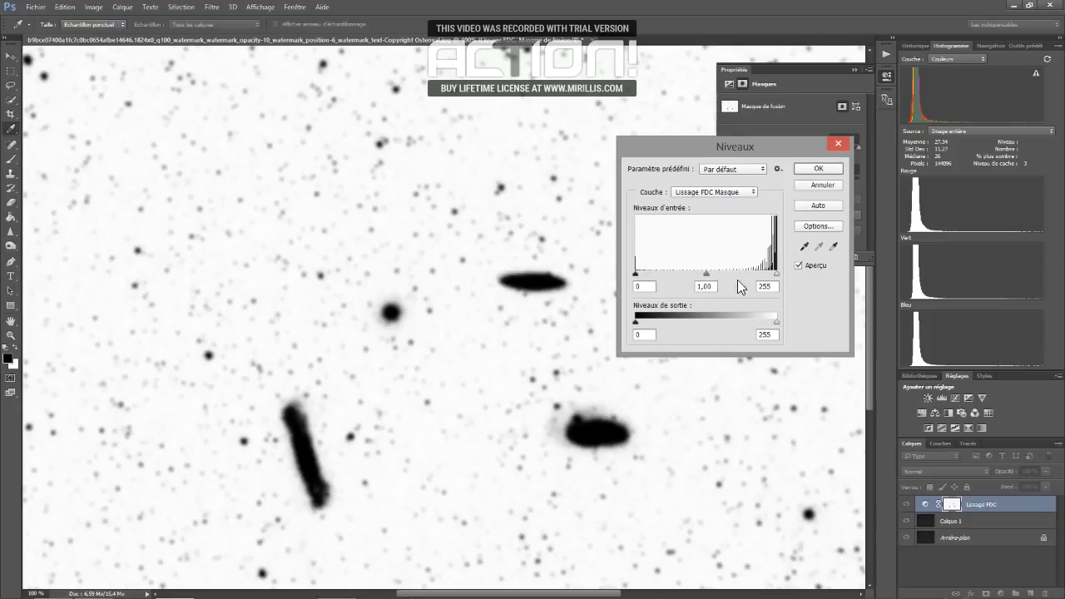
{"action": "left_click", "coordinate": [634, 271]}
{"action": "mouse_move", "coordinate": [634, 271]}
{"action": "left_mouse_down"}
{"action": "mouse_move", "coordinate": [688, 275]}
{"action": "mouse_move", "coordinate": [614, 271]}
{"action": "left_mouse_up"}
{"action": "left_click_drag", "start_coordinate": [776, 279], "coordinate": [710, 273]}
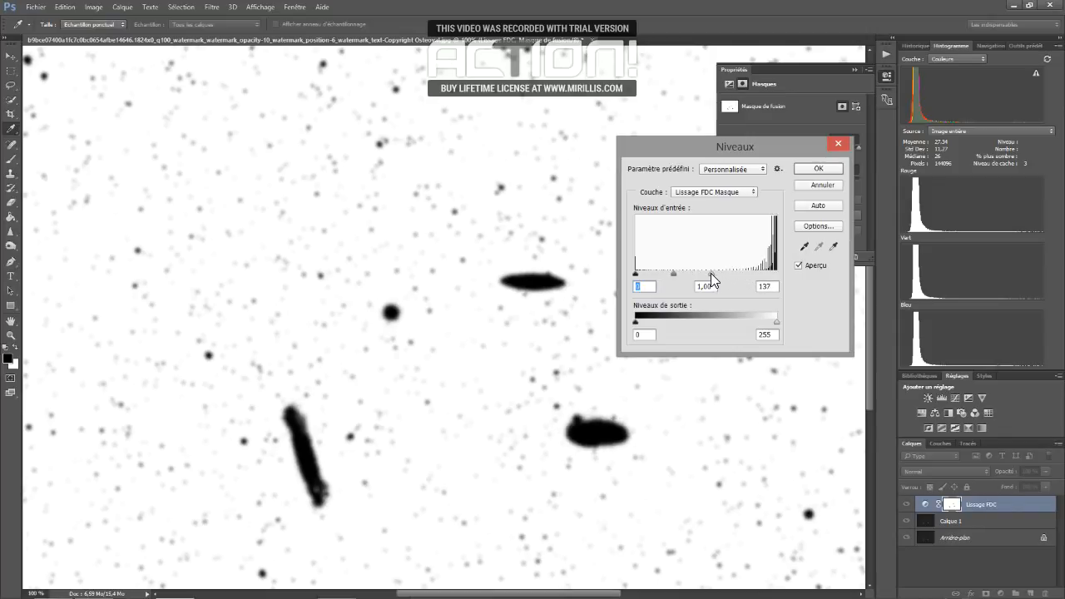
{"action": "key", "text": "Tab"}
{"action": "key", "text": "Tab"}
{"action": "left_click_drag", "start_coordinate": [710, 275], "coordinate": [806, 278]}
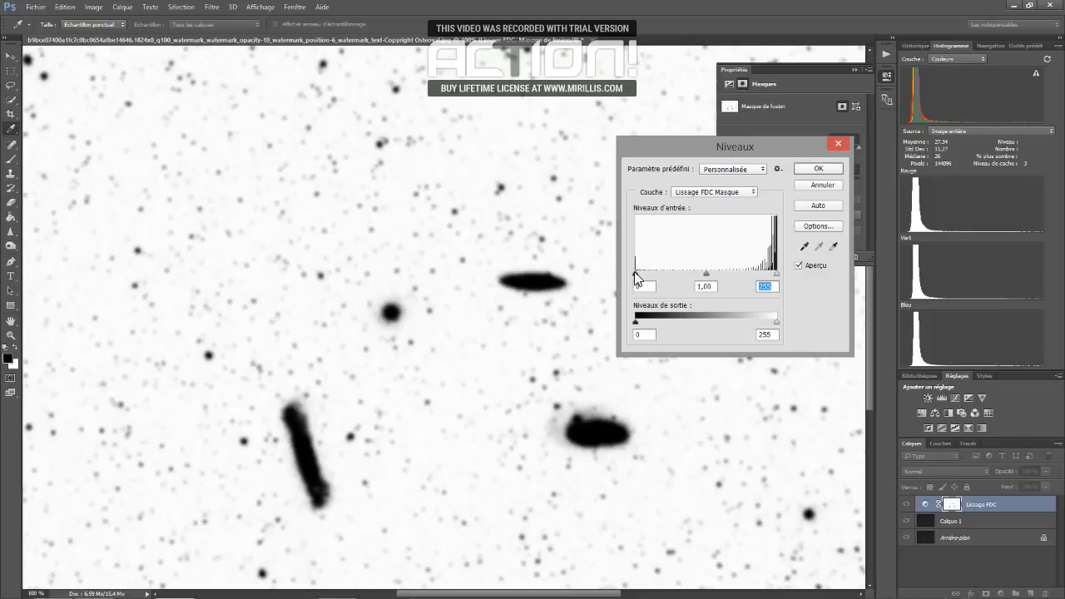
Try a black input level of 39 with a lowered white level on the mask, reset them to 0 and 255, and close Levels
{"action": "left_click_drag", "start_coordinate": [634, 272], "coordinate": [657, 274]}
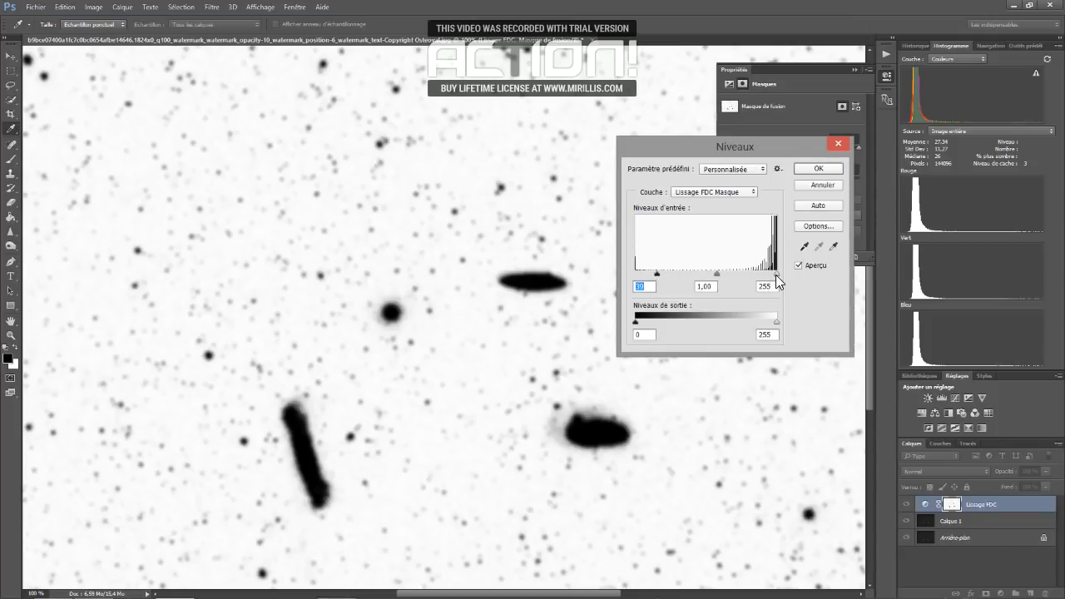
{"action": "left_click_drag", "start_coordinate": [777, 271], "coordinate": [761, 271]}
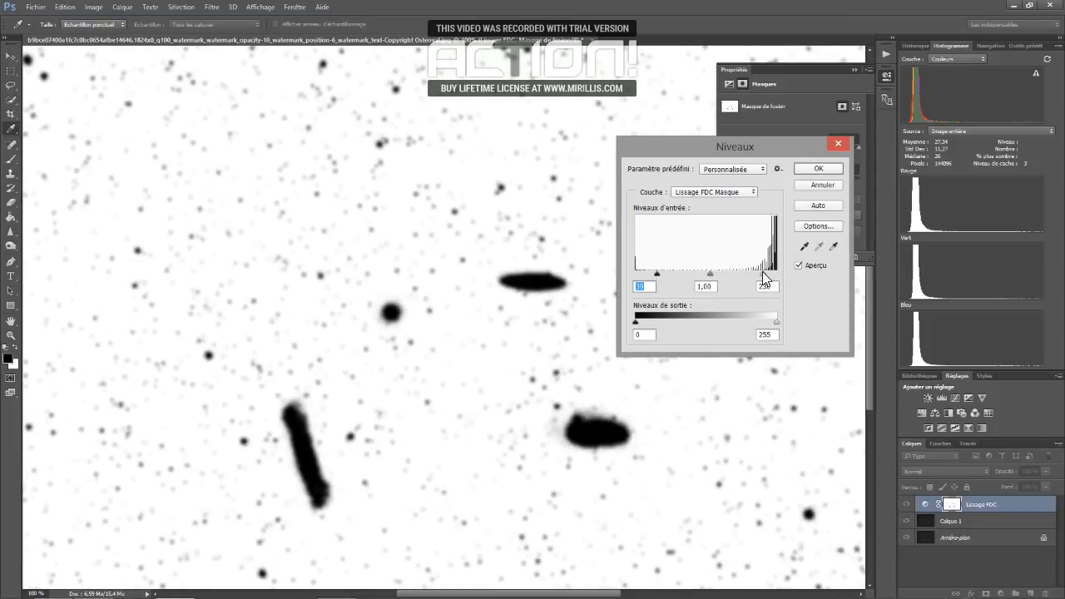
{"action": "left_click_drag", "start_coordinate": [764, 276], "coordinate": [787, 269]}
{"action": "left_click_drag", "start_coordinate": [657, 277], "coordinate": [616, 277]}
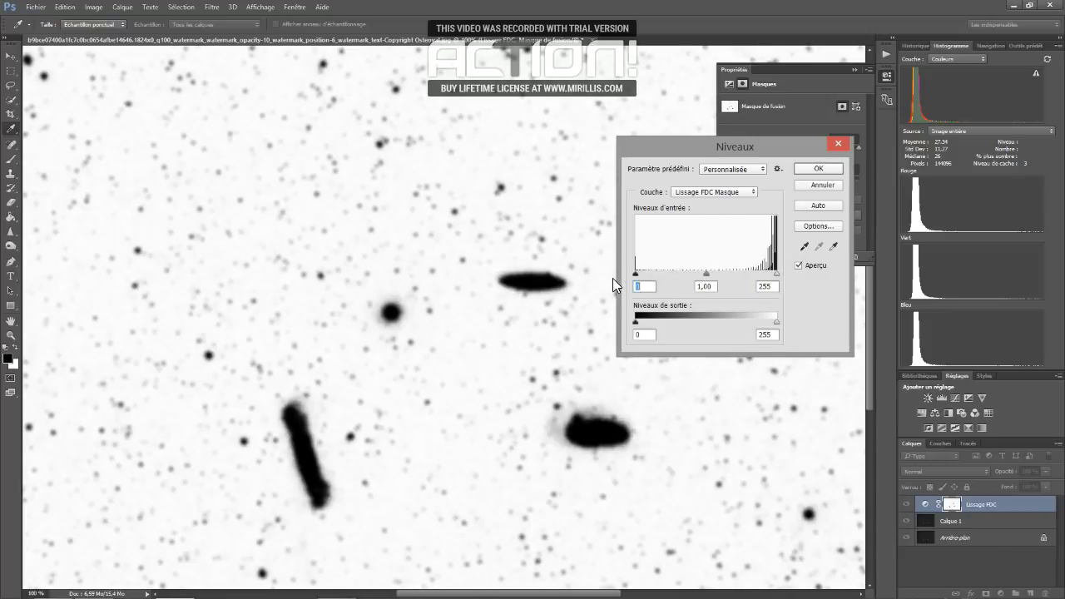
{"action": "left_click", "coordinate": [811, 170]}
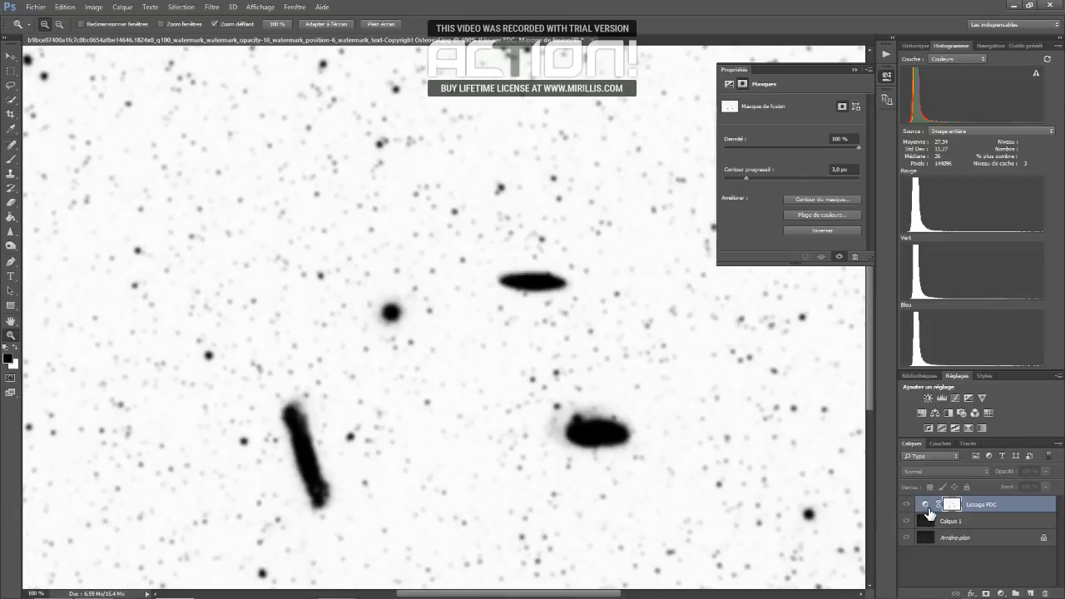
Open the Lissage FDC exposure settings, try offsets up to +0.0950, and settle on an offset of +0.0248 with gamma correction 0.74
{"action": "left_click", "coordinate": [929, 513]}
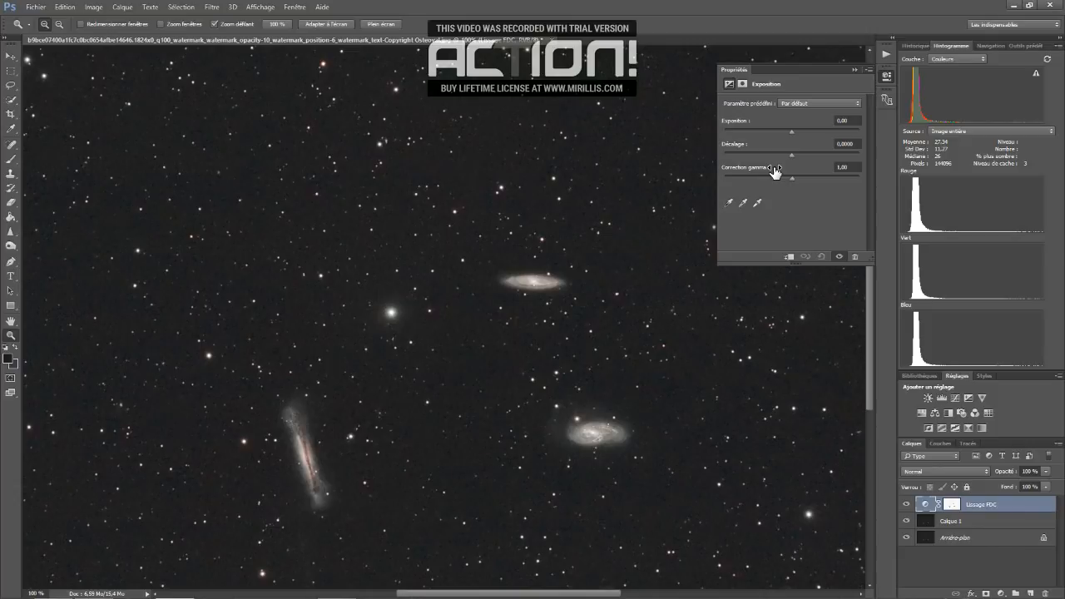
{"action": "left_click", "coordinate": [499, 337]}
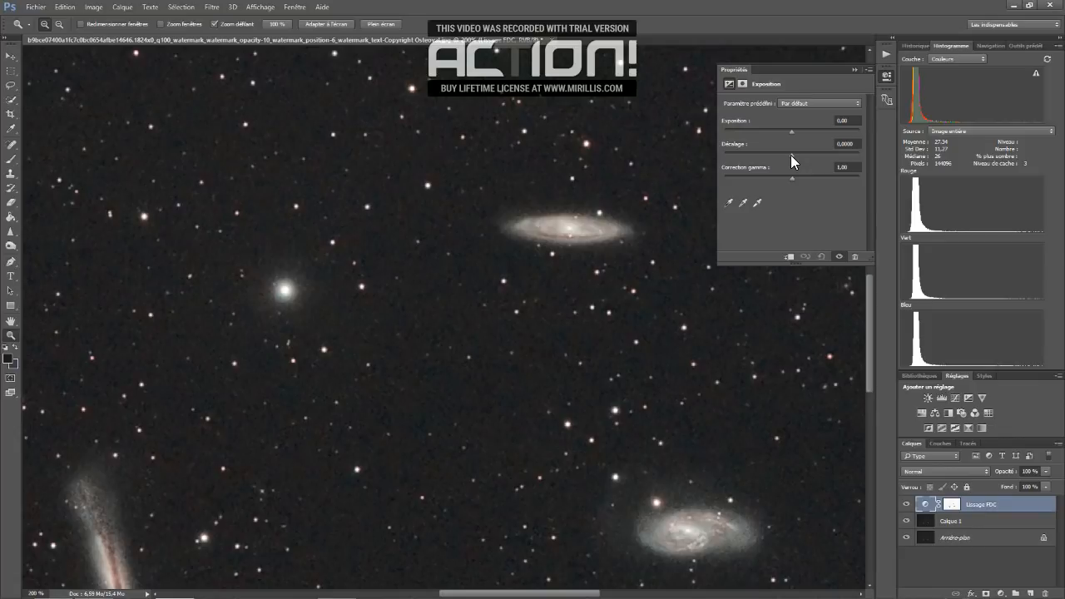
{"action": "left_click_drag", "start_coordinate": [791, 155], "coordinate": [792, 155]}
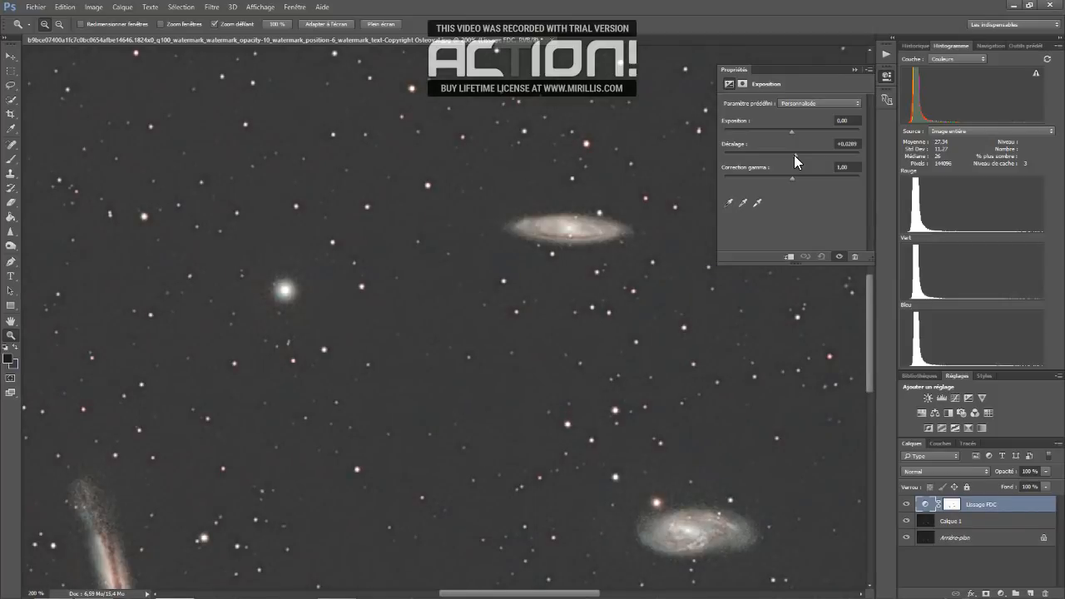
{"action": "left_click_drag", "start_coordinate": [796, 156], "coordinate": [797, 156]}
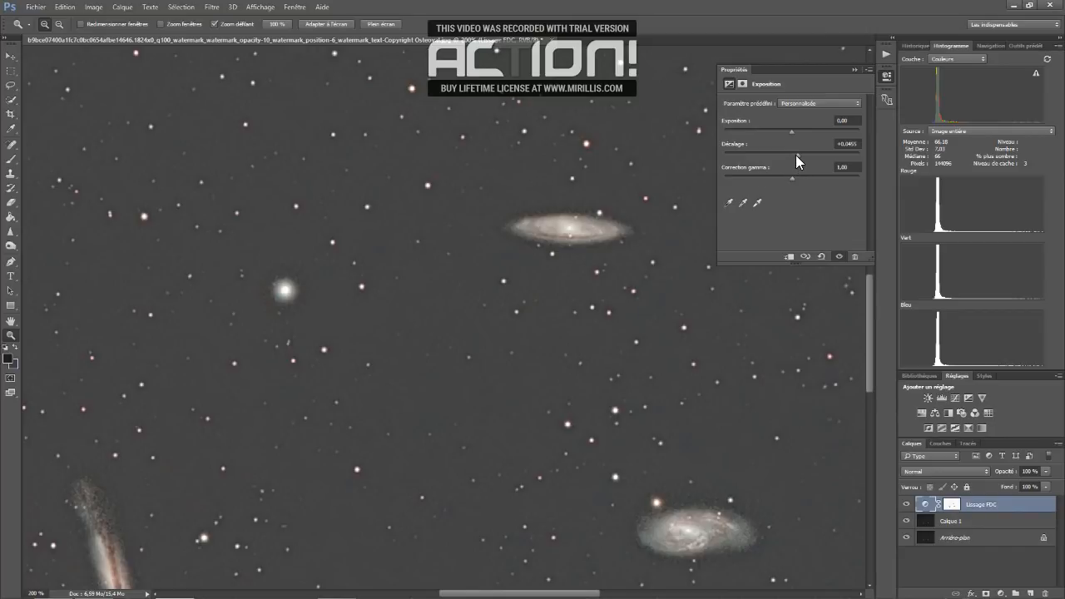
{"action": "left_click_drag", "start_coordinate": [797, 155], "coordinate": [803, 154]}
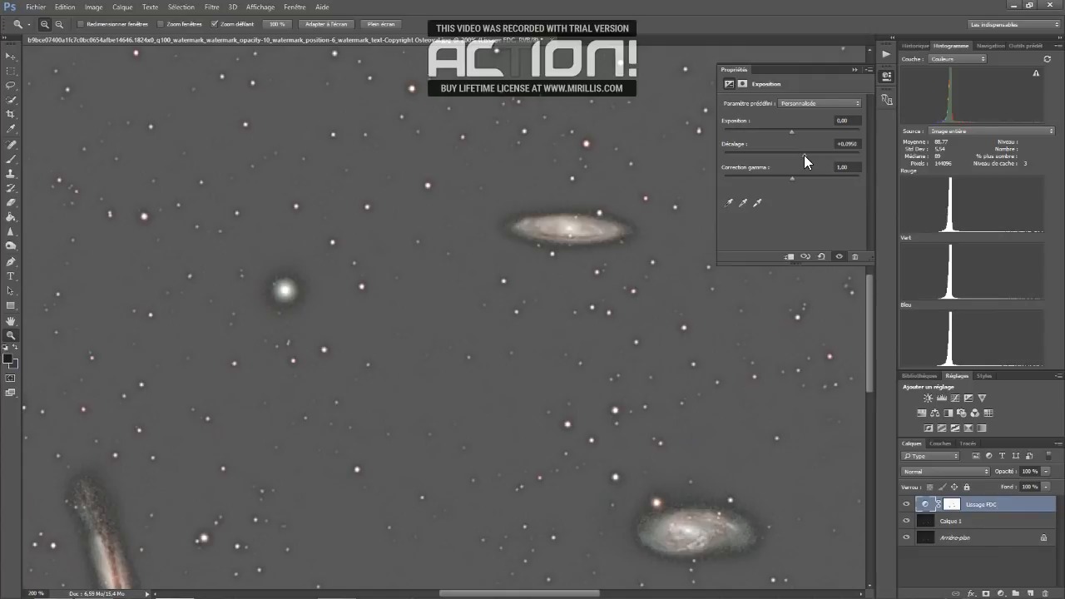
{"action": "left_click_drag", "start_coordinate": [797, 154], "coordinate": [789, 155]}
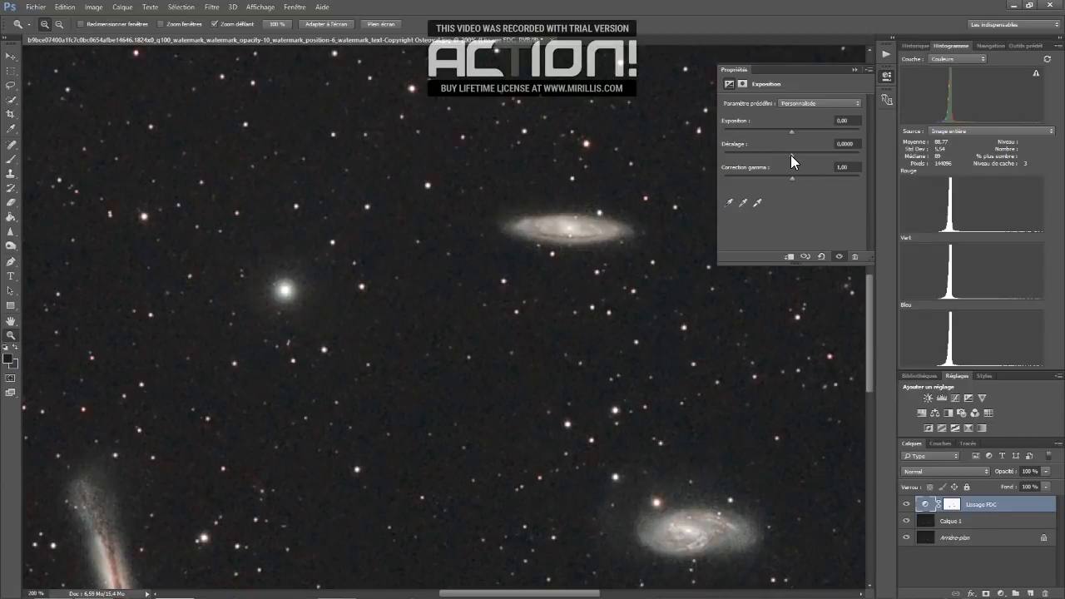
{"action": "left_click", "coordinate": [791, 155]}
{"action": "left_click", "coordinate": [792, 155]}
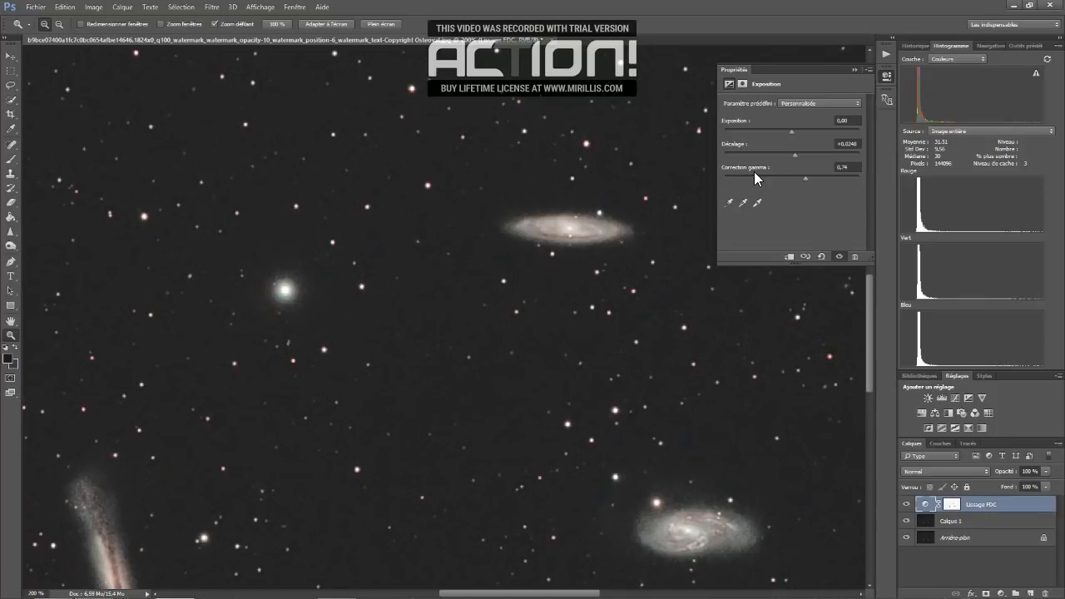
Compare the sky background with the Lissage FDC layer hidden and shown, in an overall and a magnified view
{"action": "left_click", "coordinate": [457, 291], "text": "alt"}
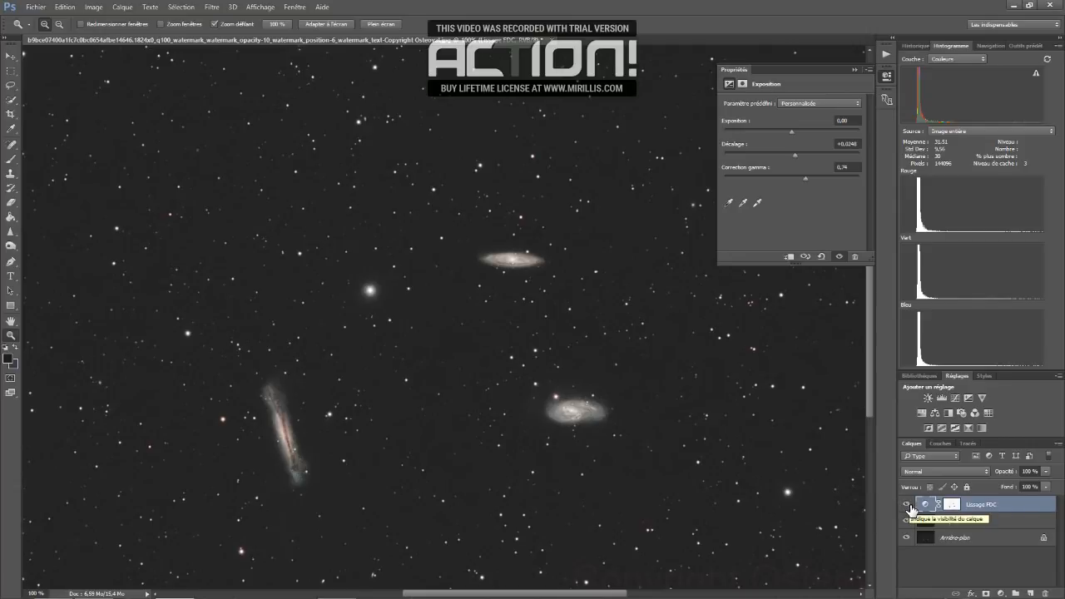
{"action": "left_click", "coordinate": [908, 505]}
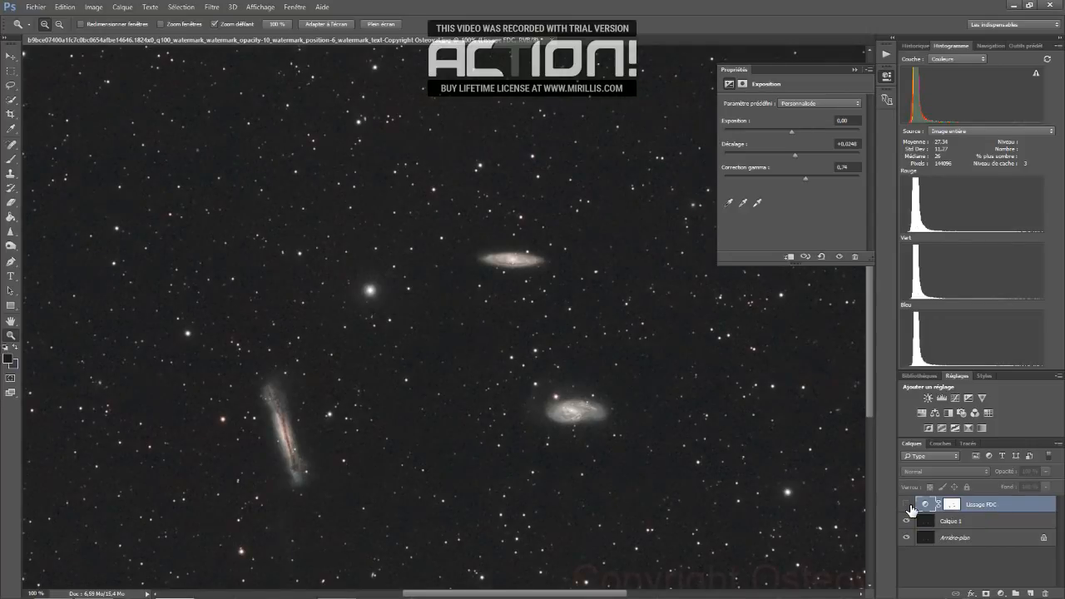
{"action": "left_click", "coordinate": [488, 331]}
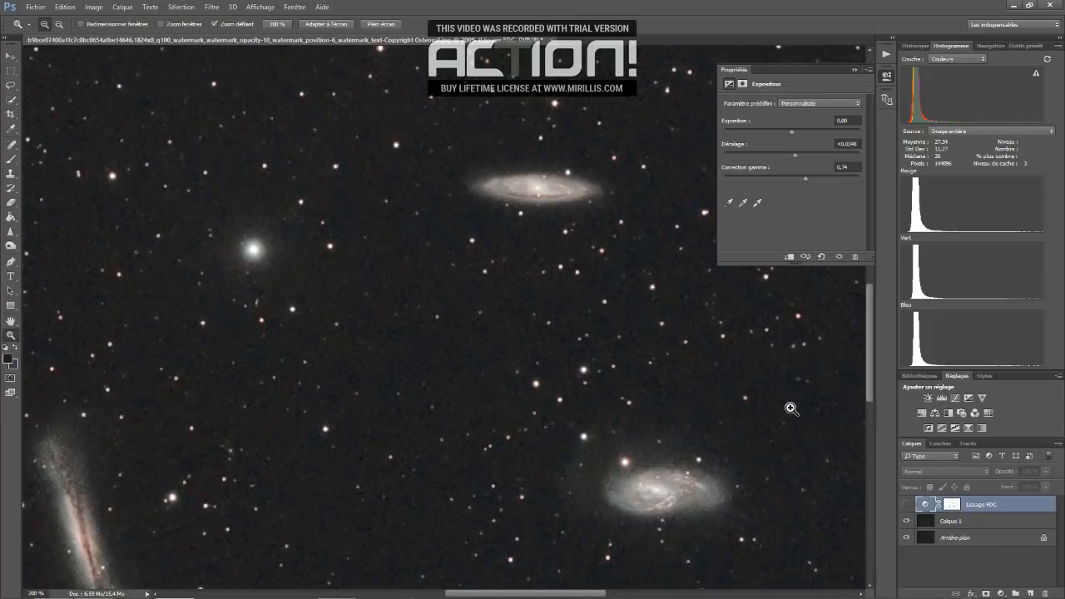
{"action": "left_click", "coordinate": [907, 505]}
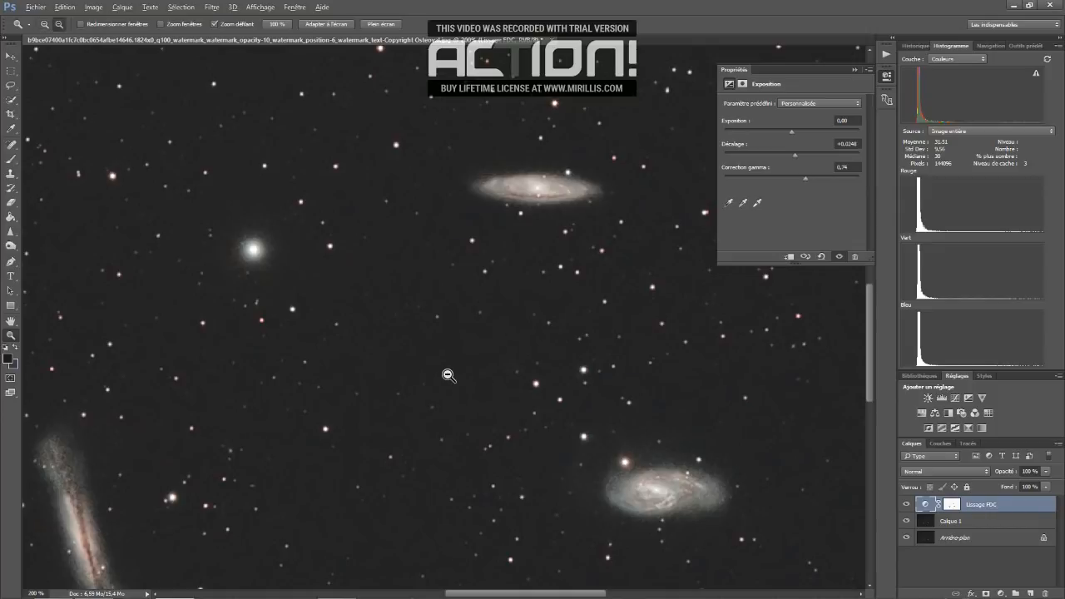
{"action": "left_click", "coordinate": [448, 375], "text": "alt"}
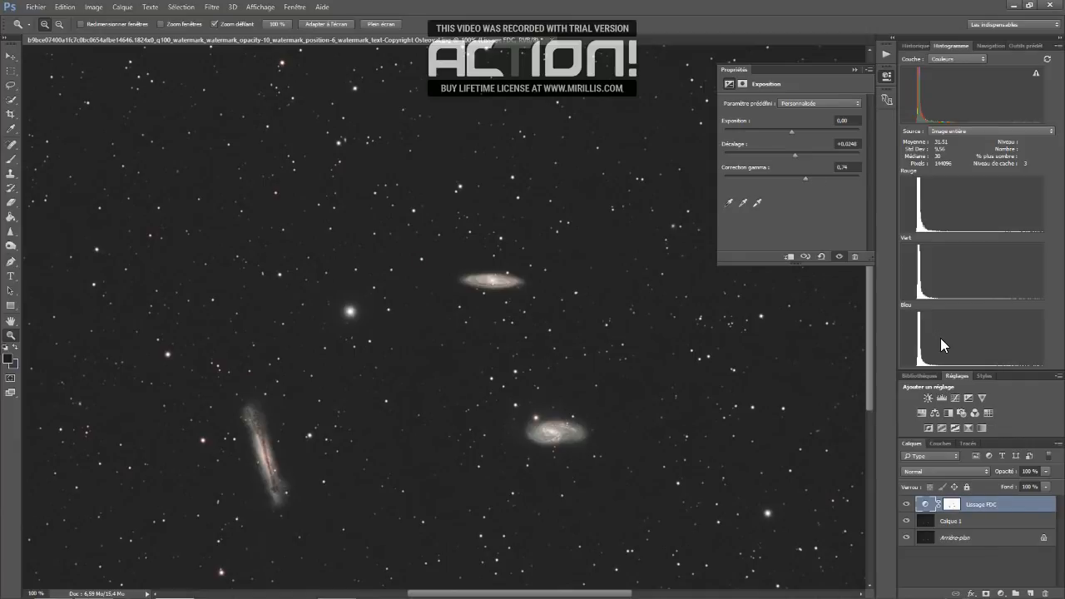
Try a lower opacity on the Lissage FDC layer and restore it to 100 %
{"action": "left_click", "coordinate": [1047, 472]}
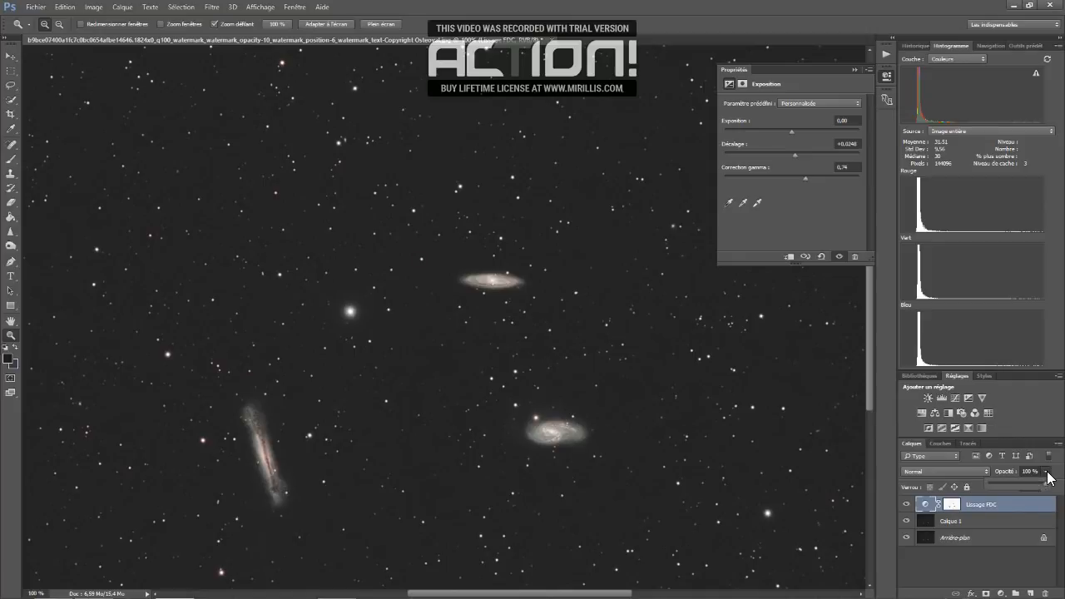
{"action": "left_click_drag", "start_coordinate": [1047, 490], "coordinate": [1036, 489]}
{"action": "left_click_drag", "start_coordinate": [1019, 484], "coordinate": [1048, 482]}
Flatten the image, merging Lissage FDC and Calque 1 into the background layer
{"action": "left_click", "coordinate": [961, 541]}
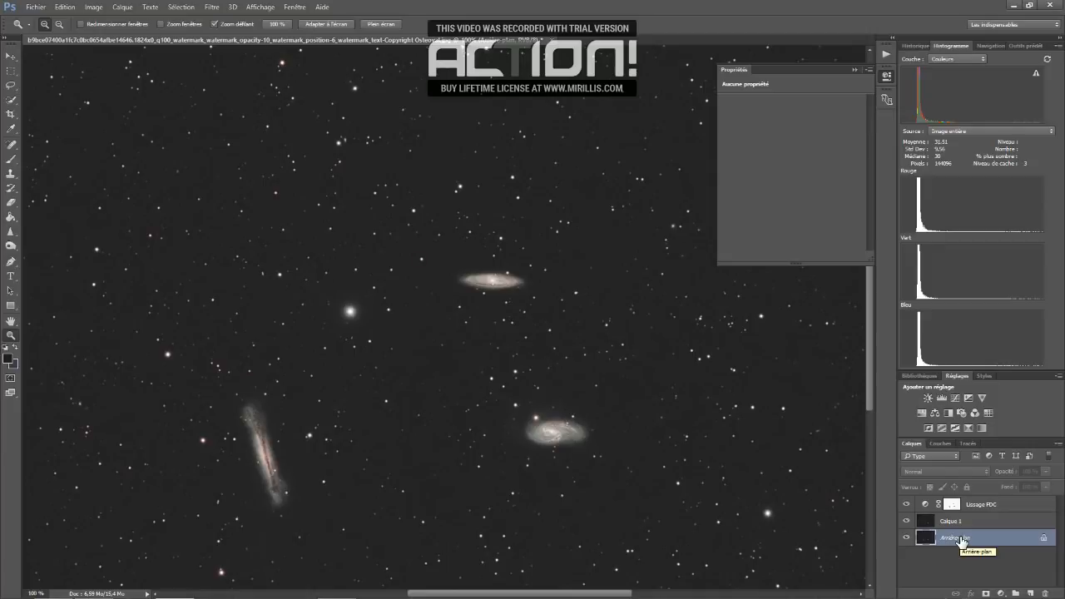
{"action": "right_click", "coordinate": [962, 541]}
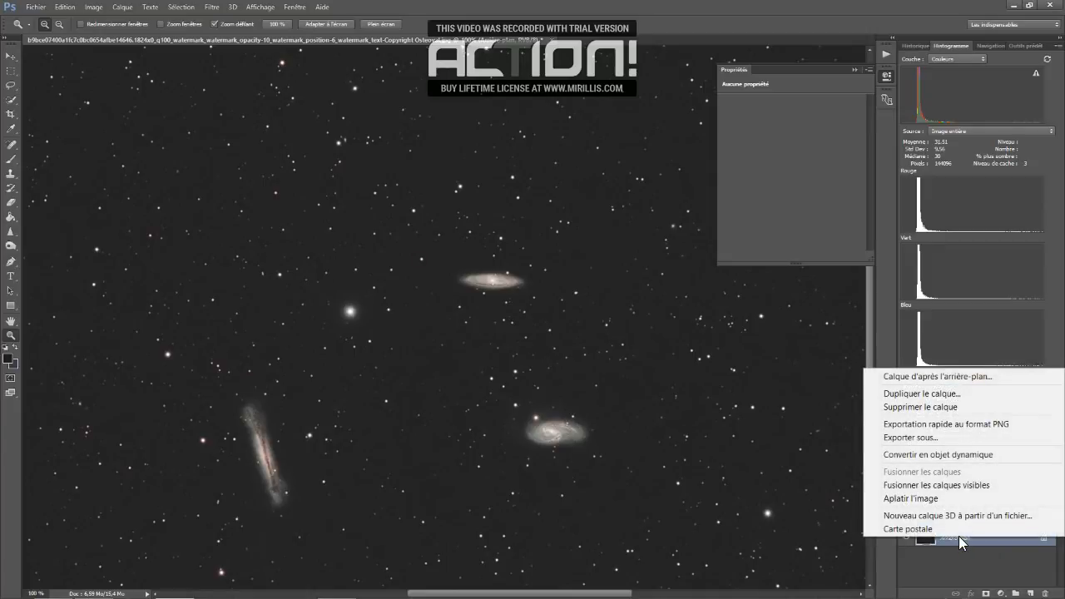
{"action": "left_click", "coordinate": [910, 498]}
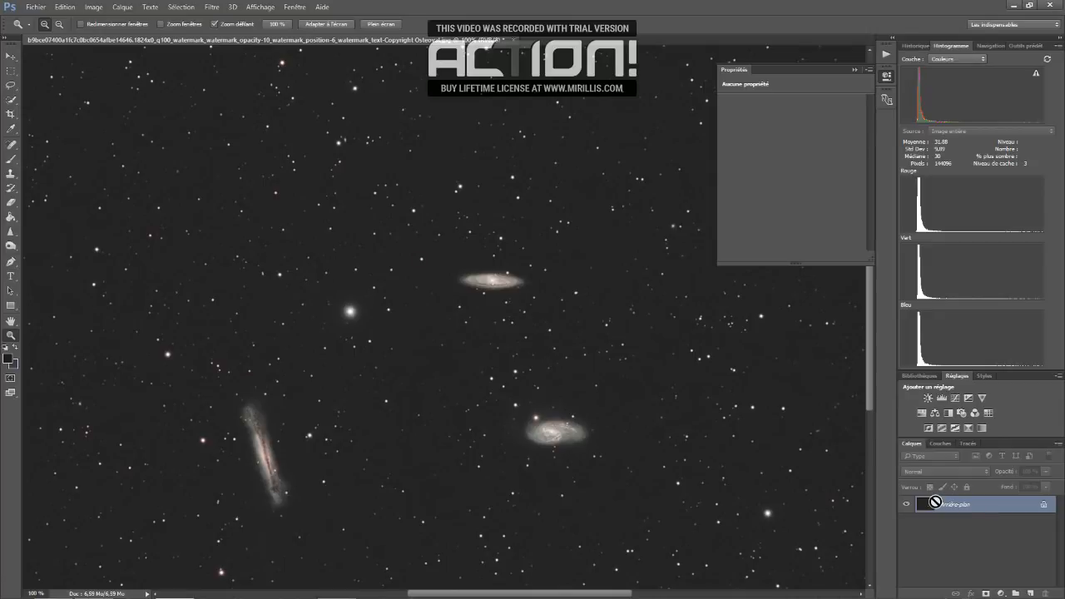
Darken the sky background with Levels by slightly raising the RGB black input level, comparing with the preview off before applying
{"action": "key", "text": "ctrl+l"}
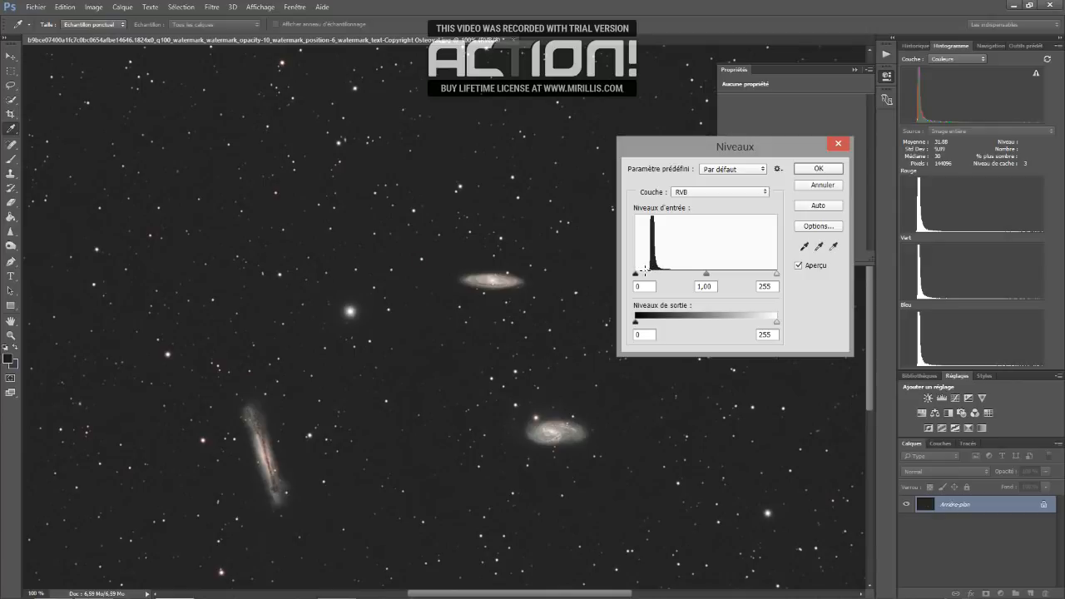
{"action": "left_click_drag", "start_coordinate": [635, 273], "coordinate": [641, 273]}
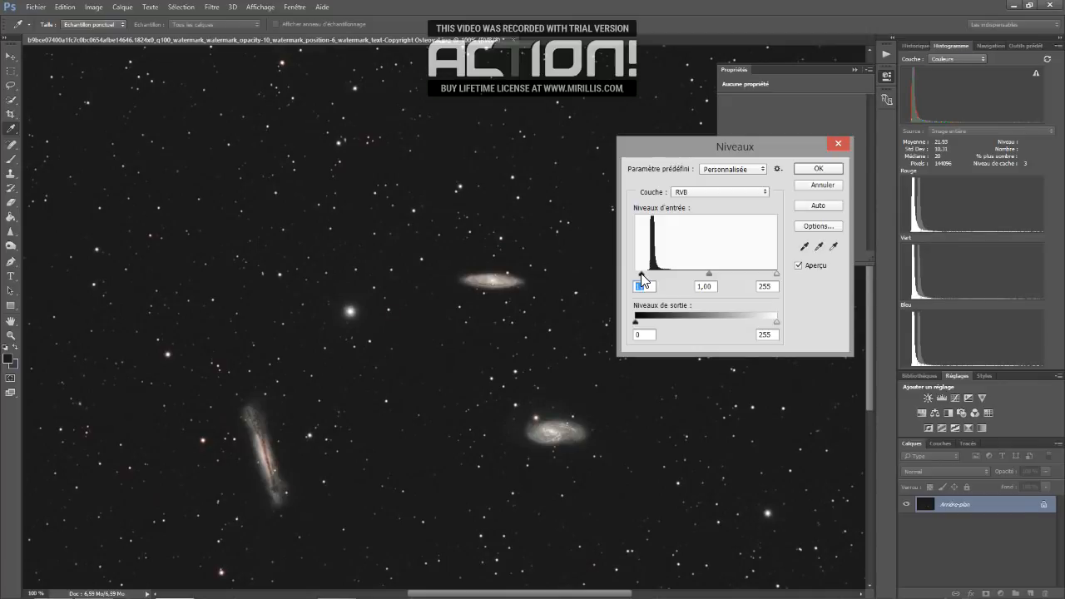
{"action": "left_click_drag", "start_coordinate": [641, 275], "coordinate": [640, 275]}
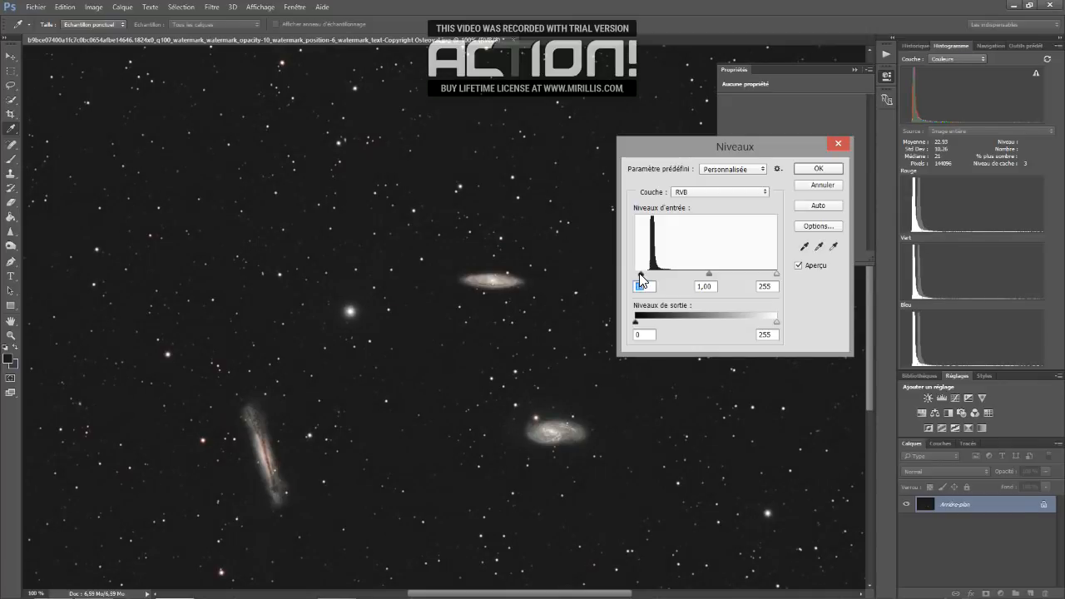
{"action": "left_click", "coordinate": [799, 265]}
{"action": "left_click", "coordinate": [798, 266]}
{"action": "left_click", "coordinate": [822, 170]}
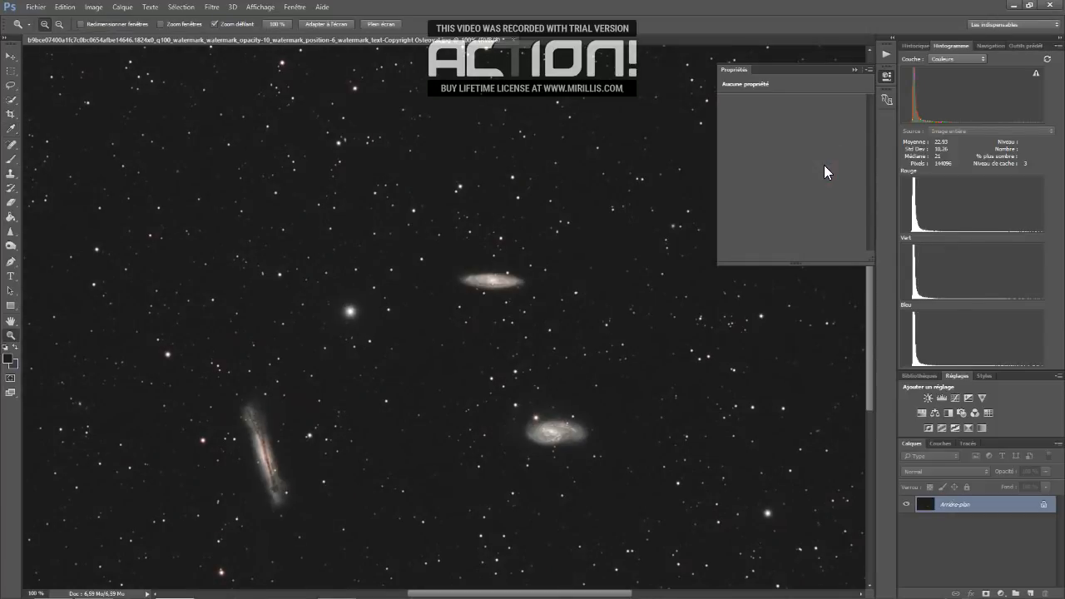
Examine the smoothed sky background around the galaxies at 200 % and across the whole image
{"action": "left_click", "coordinate": [550, 320]}
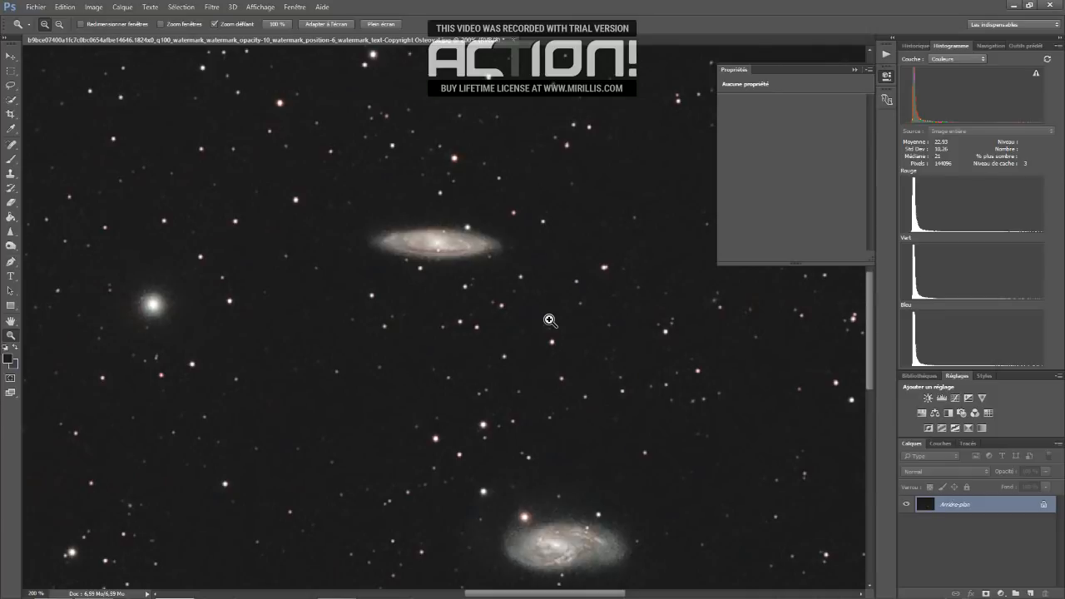
{"action": "left_click", "coordinate": [338, 334], "text": "alt"}
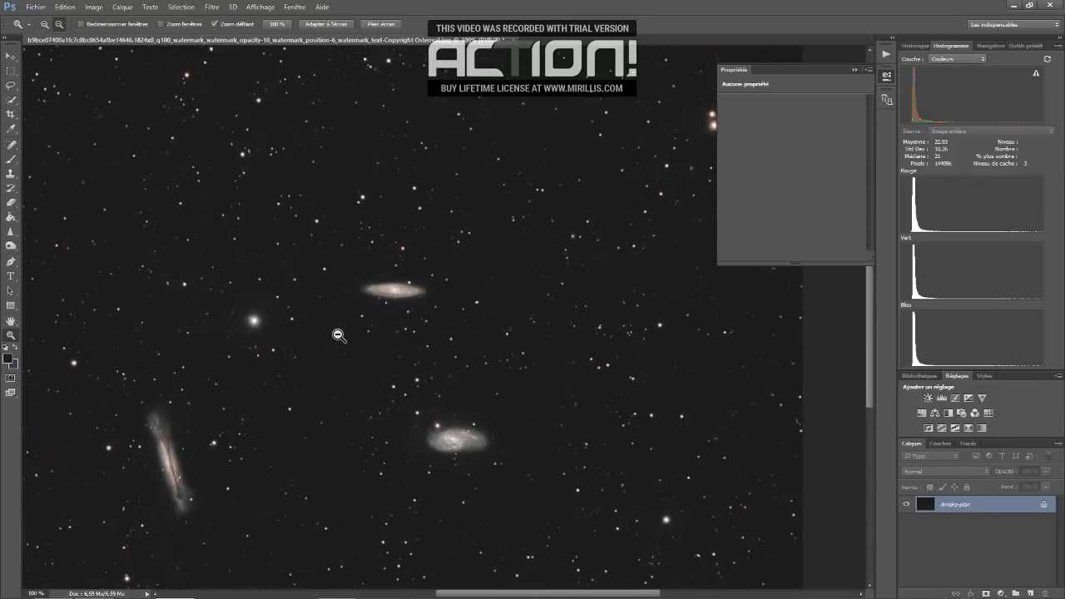
{"action": "left_click", "coordinate": [338, 334], "text": "alt"}
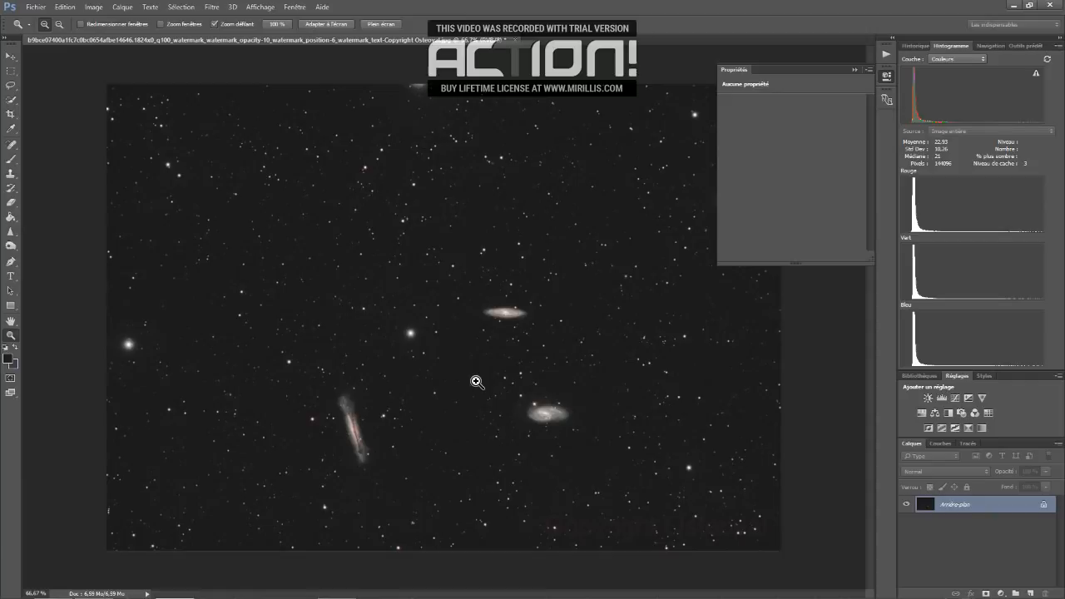